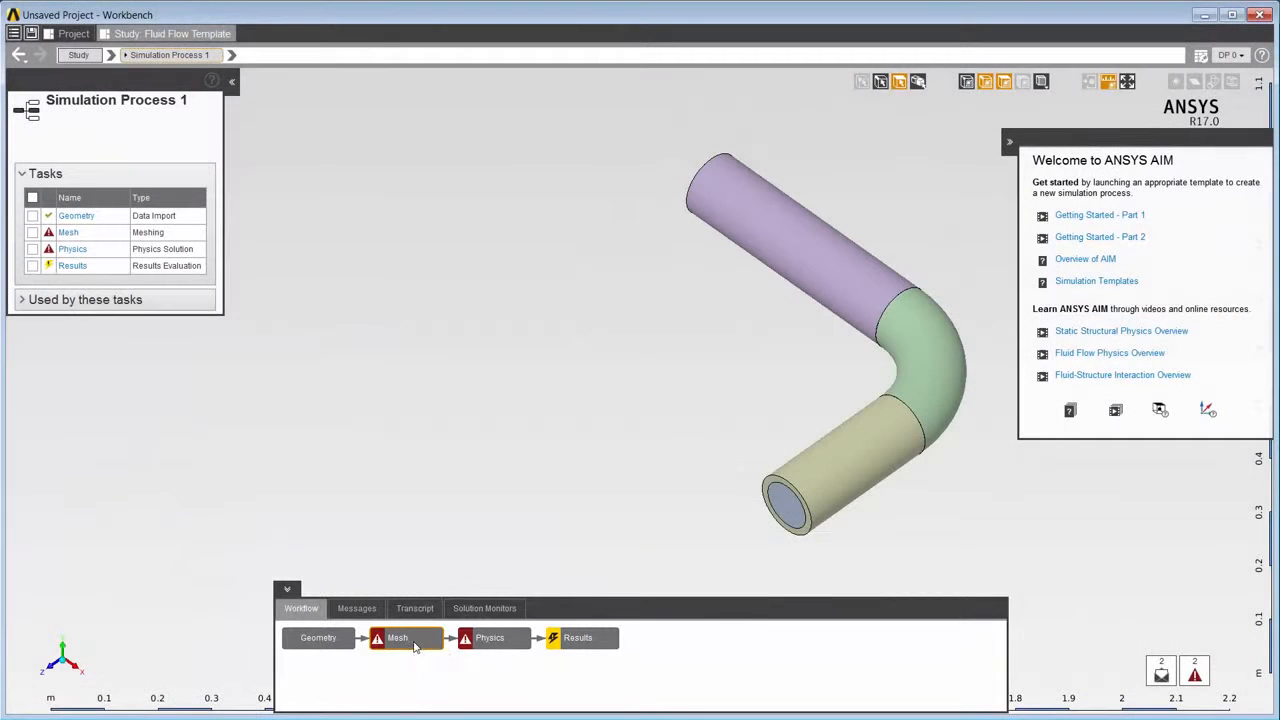
Step: Add a Physics Solution task following the Mesh task in the workflow
right_click(415, 644)
mouse_move(430, 658)
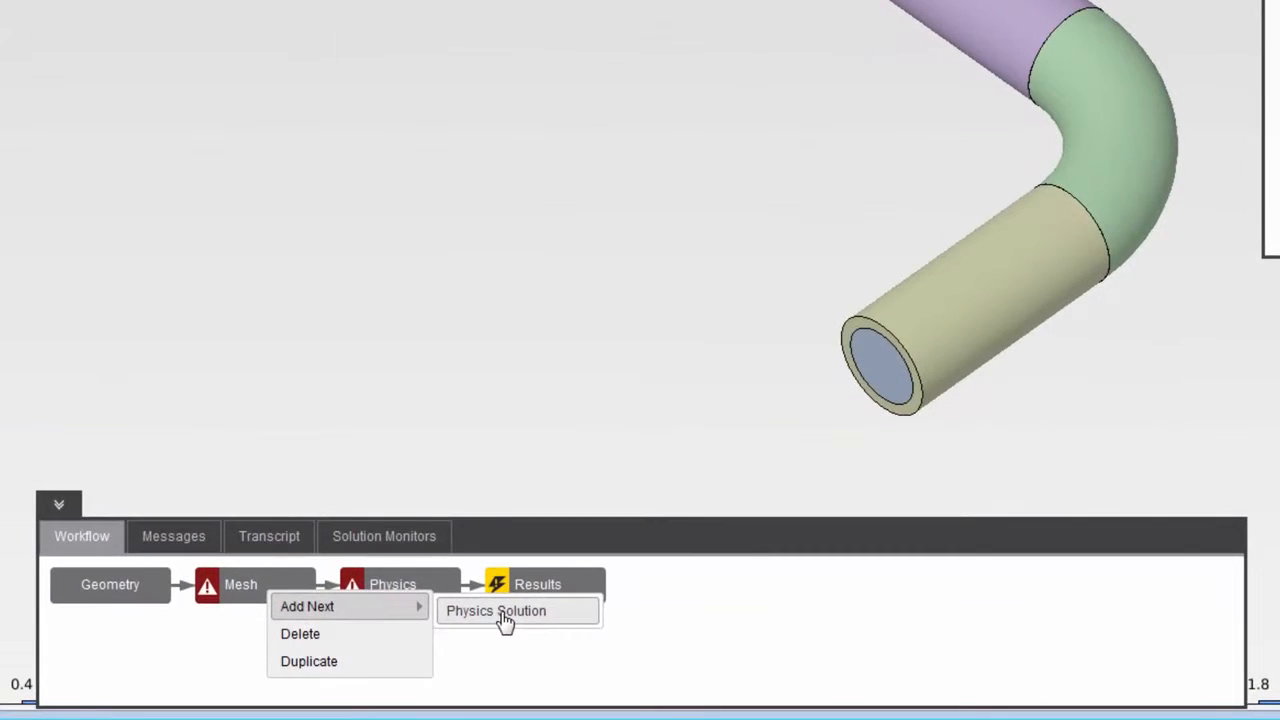
click(552, 654)
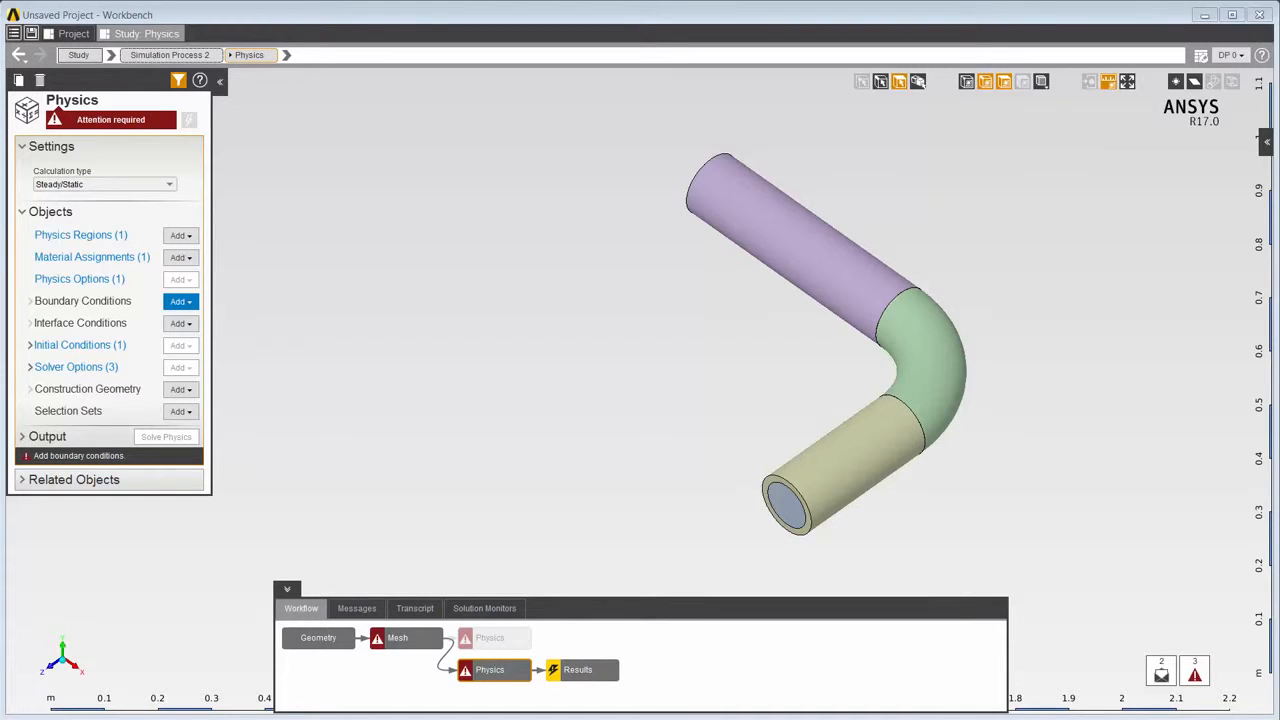
Step: Add an Inlet boundary condition to the Physics task from the model view and display its additional properties
right_click(797, 512)
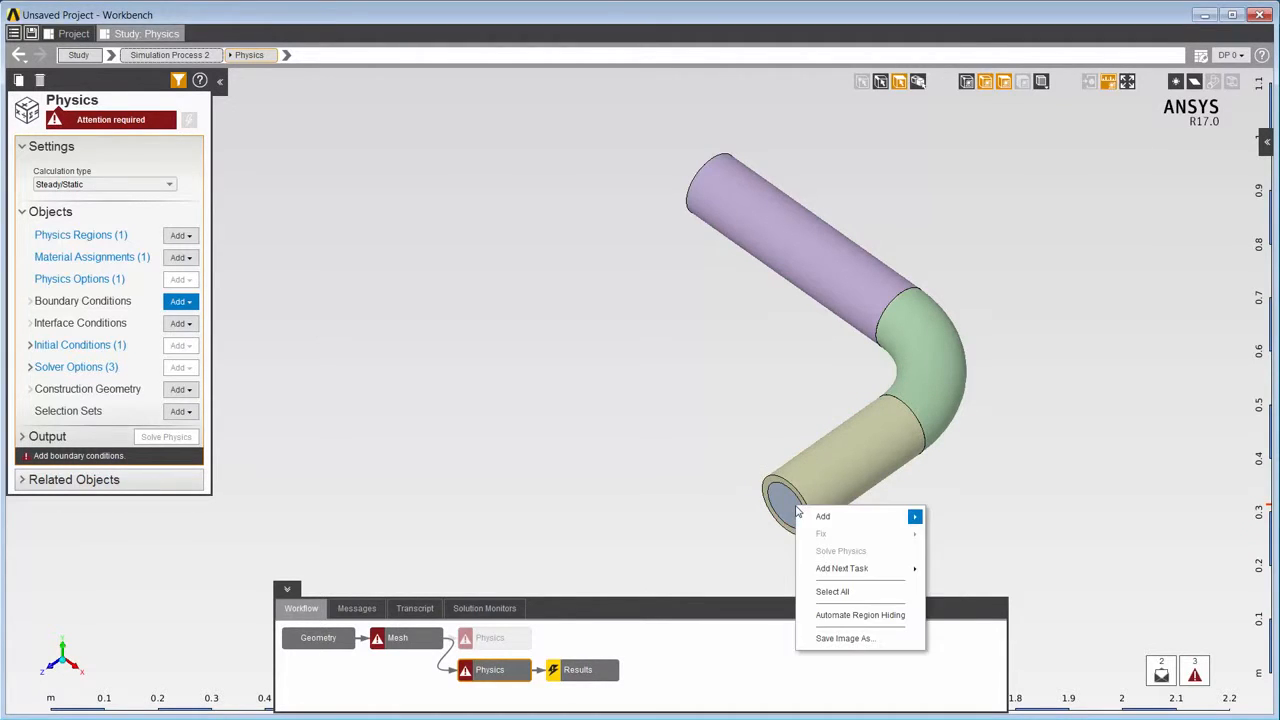
mouse_move(833, 518)
mouse_move(1000, 541)
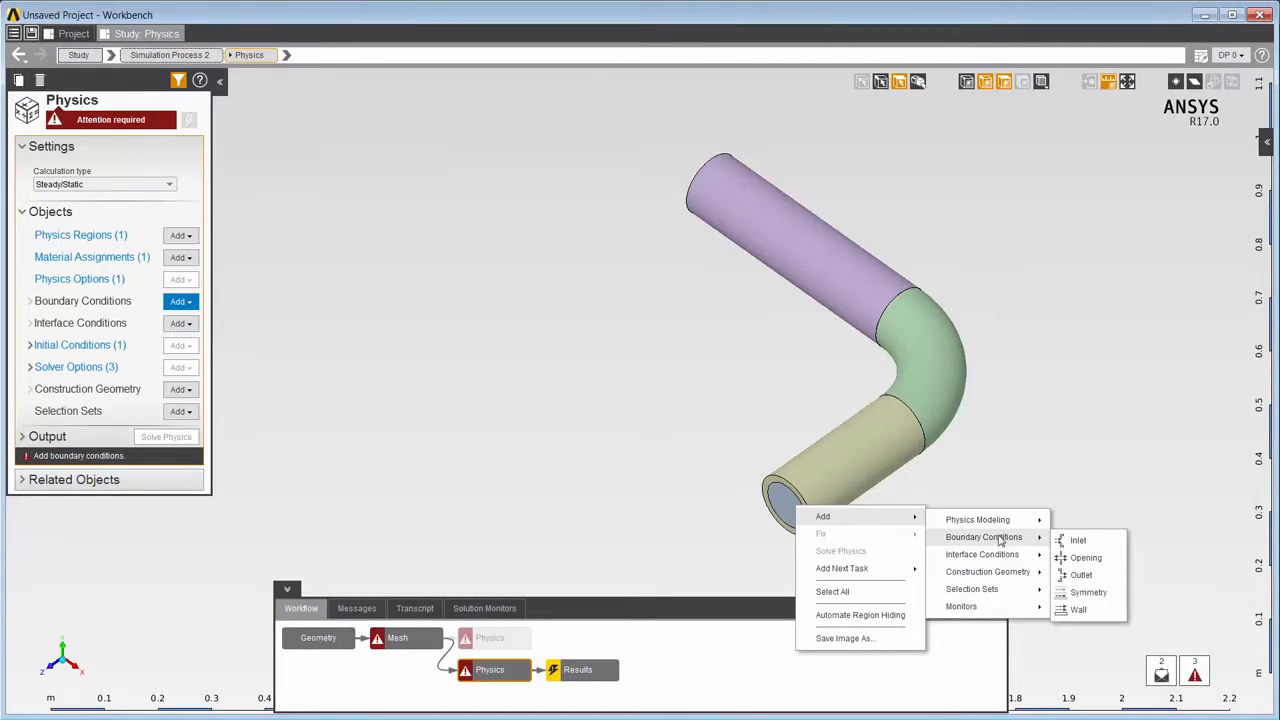
click(1074, 541)
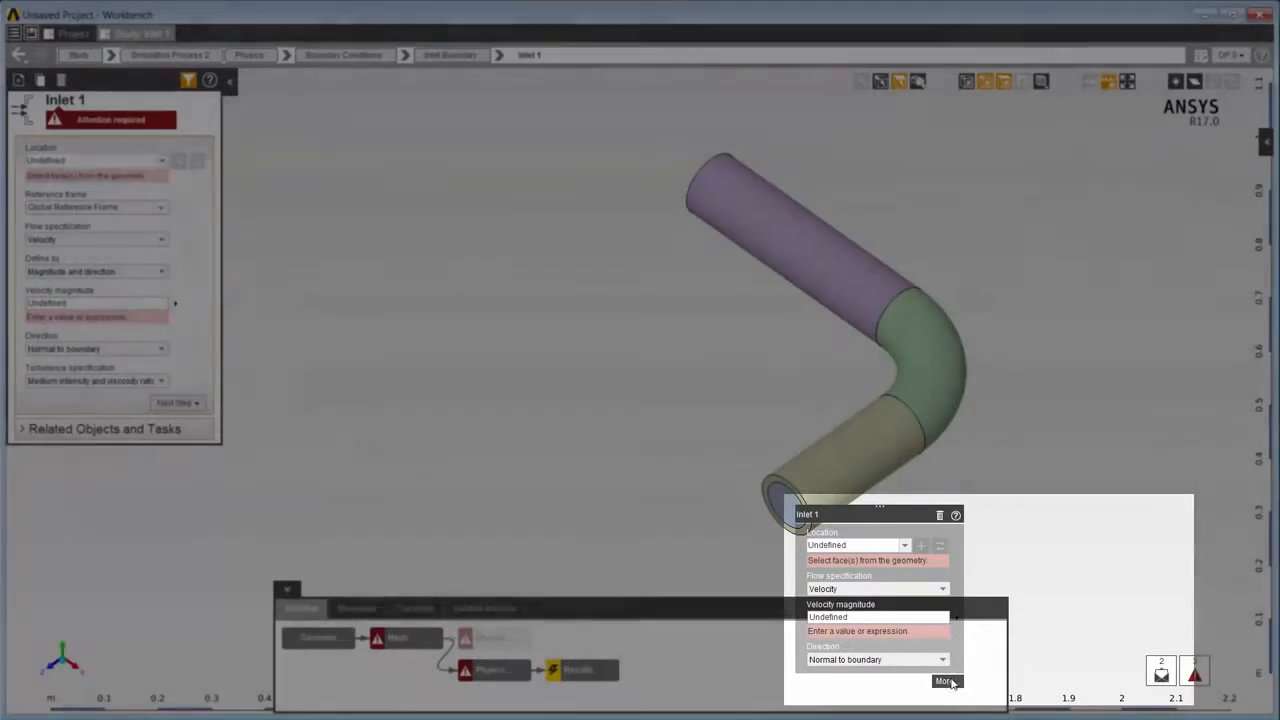
click(946, 681)
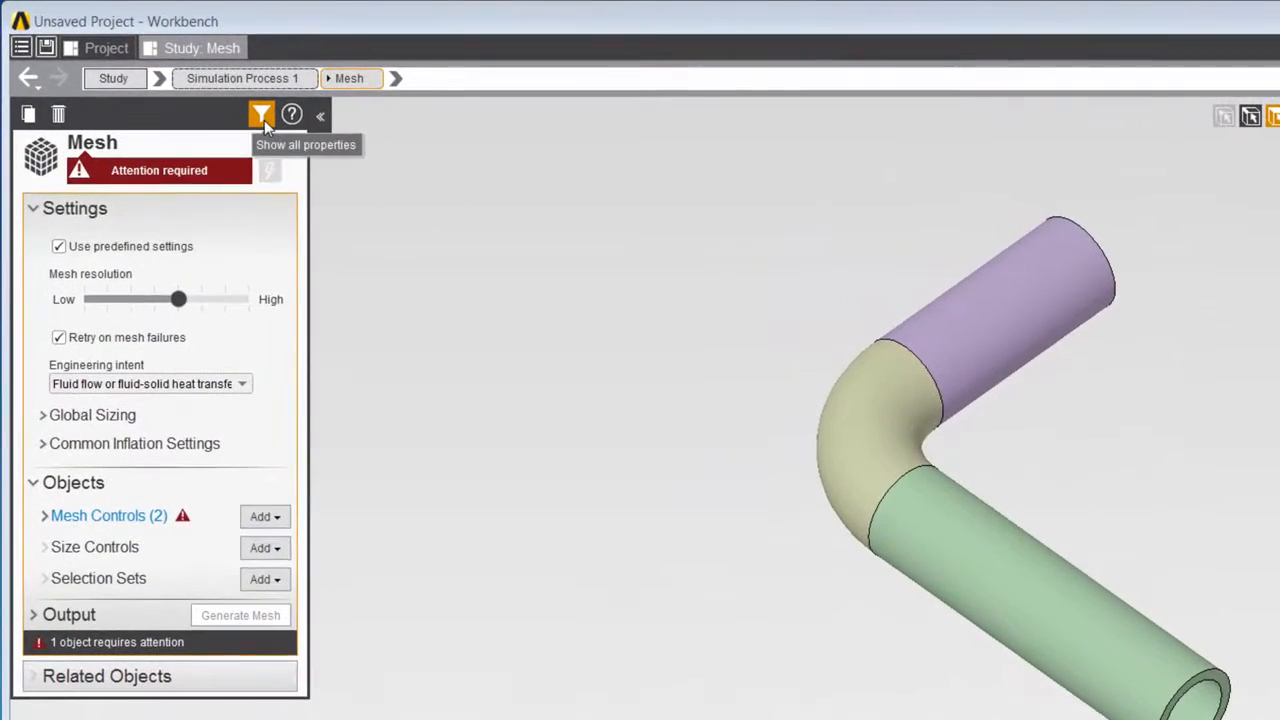
Step: Show all properties of the Mesh task and restore the filtered view
click(264, 120)
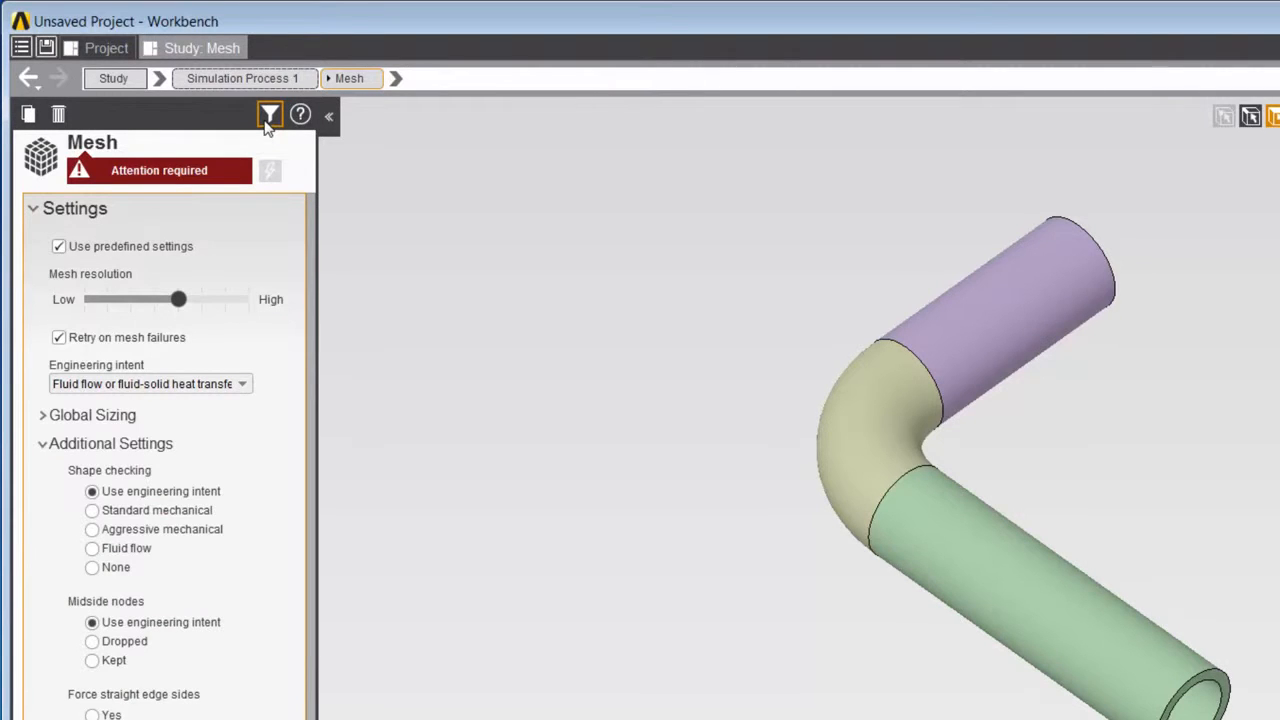
click(268, 118)
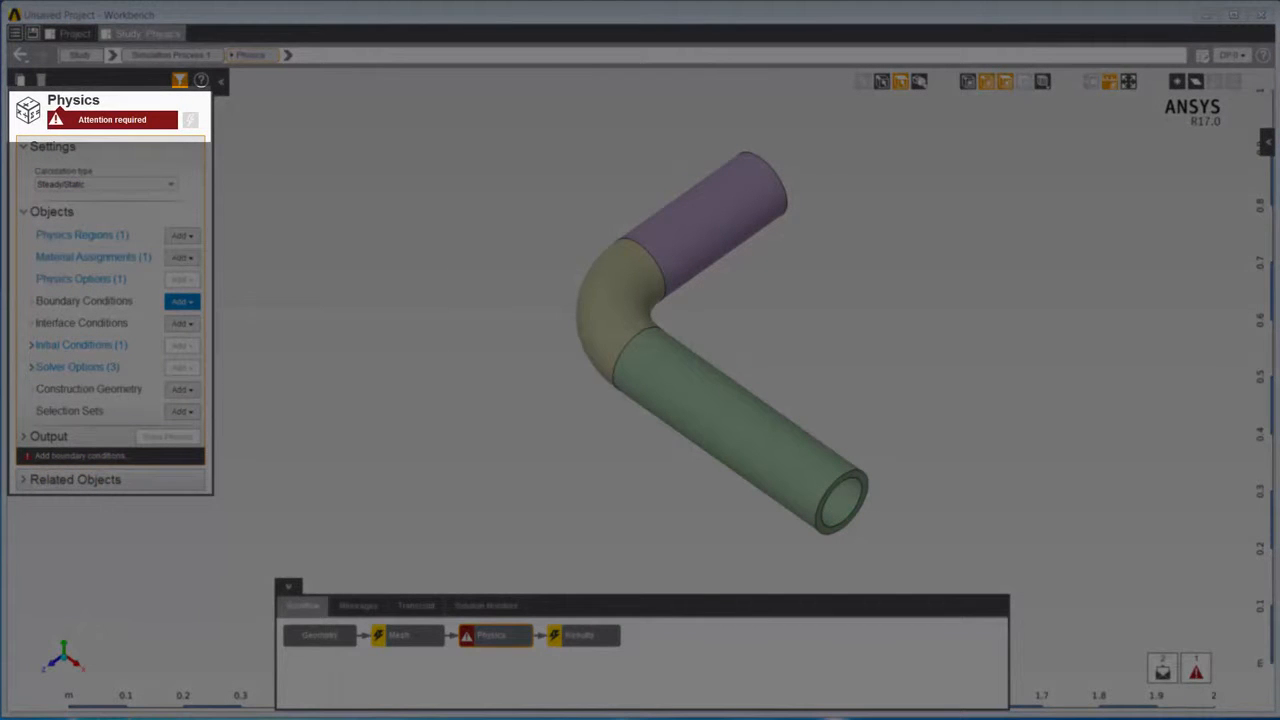
Step: Check the Mesh and Geometry tasks in the workflow, and generate the pipe mesh
click(412, 645)
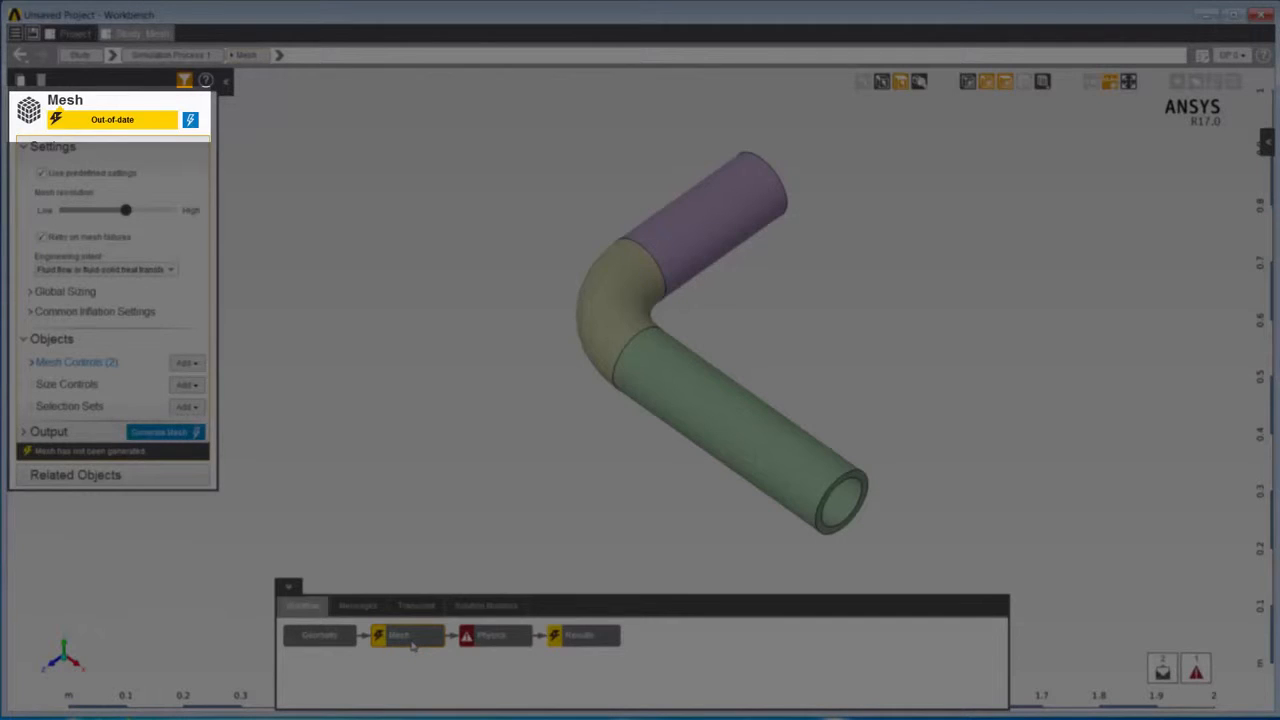
click(335, 640)
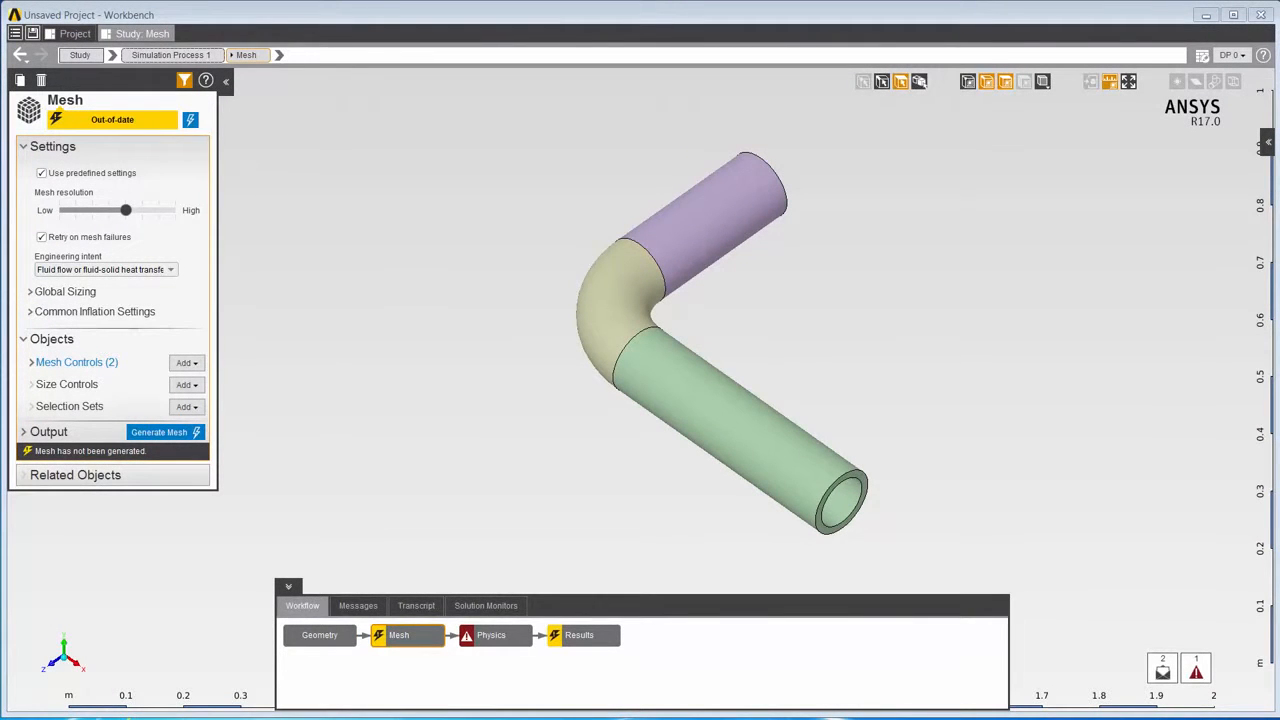
right_click(389, 368)
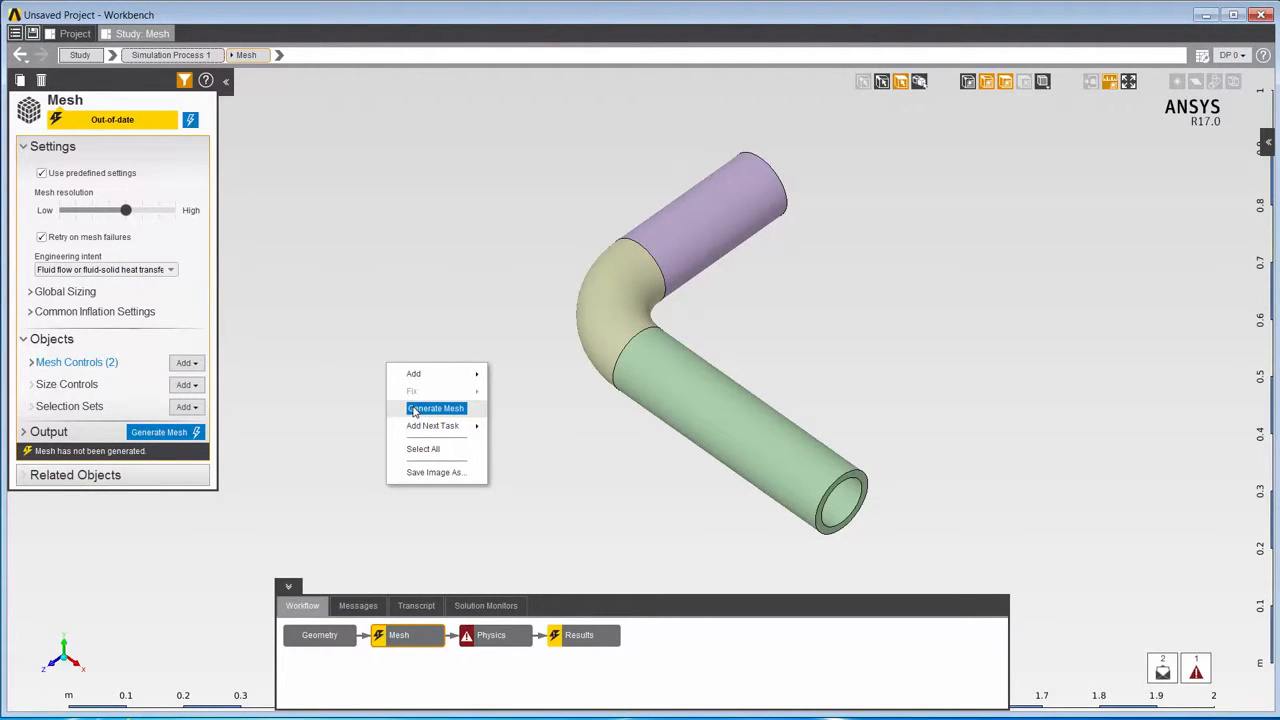
click(415, 410)
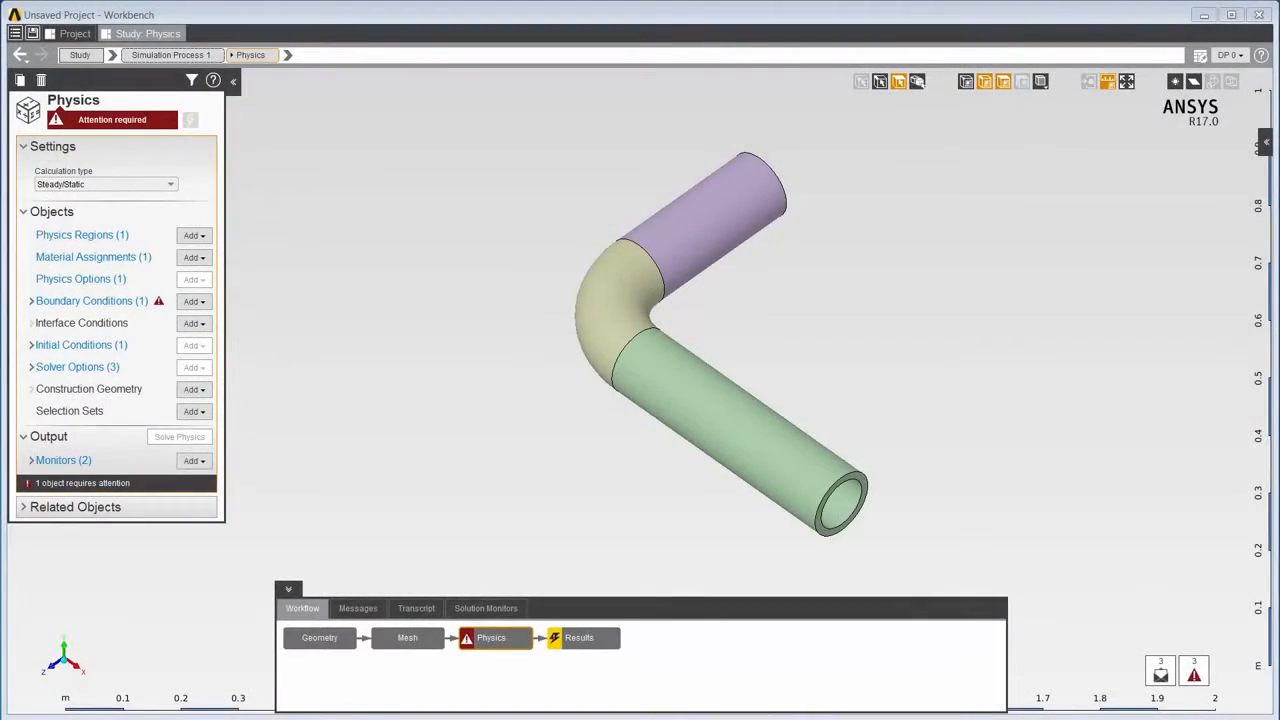
Step: Open the affected Inlet 1 from the messages list to check its status, and view the solution monitors
click(359, 609)
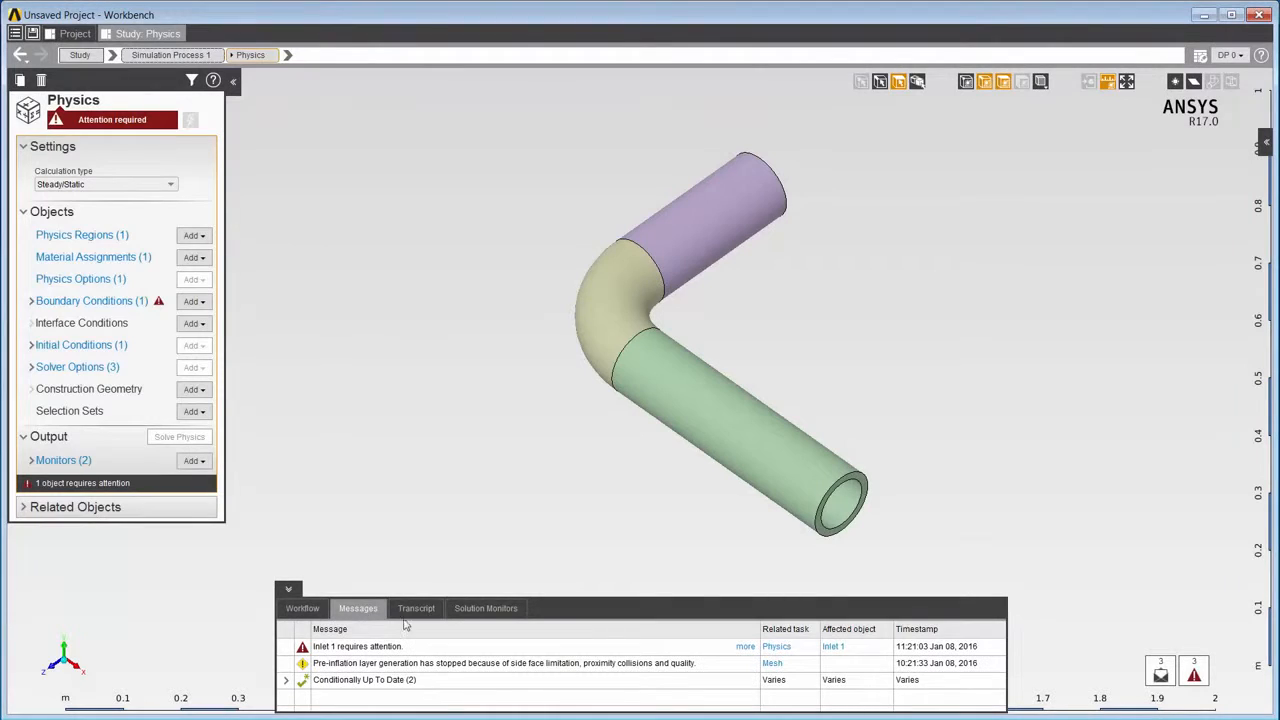
click(833, 647)
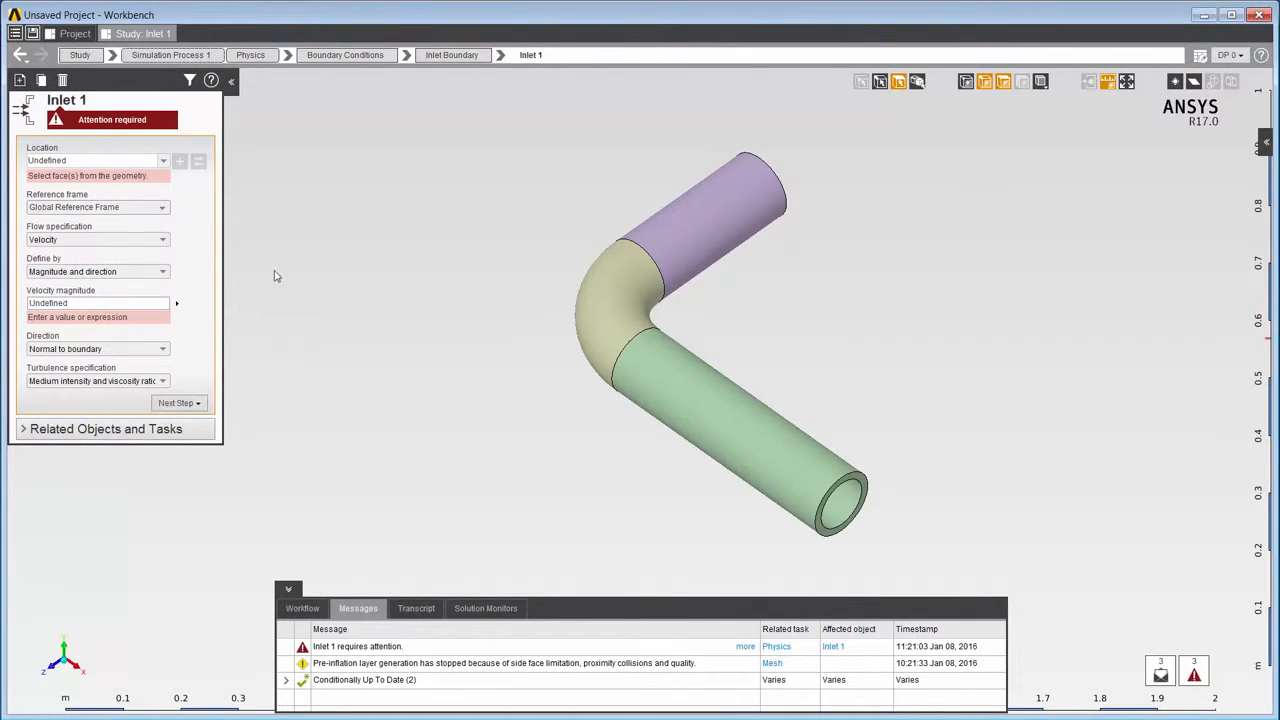
click(140, 121)
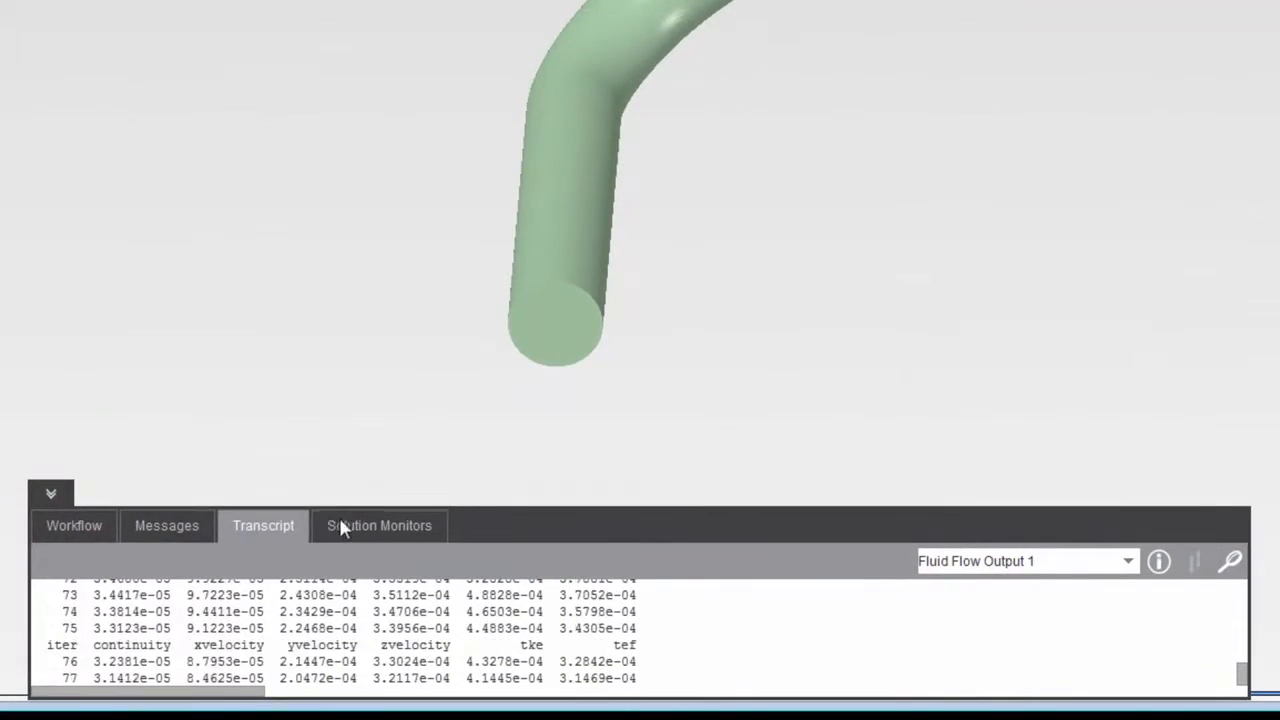
click(367, 528)
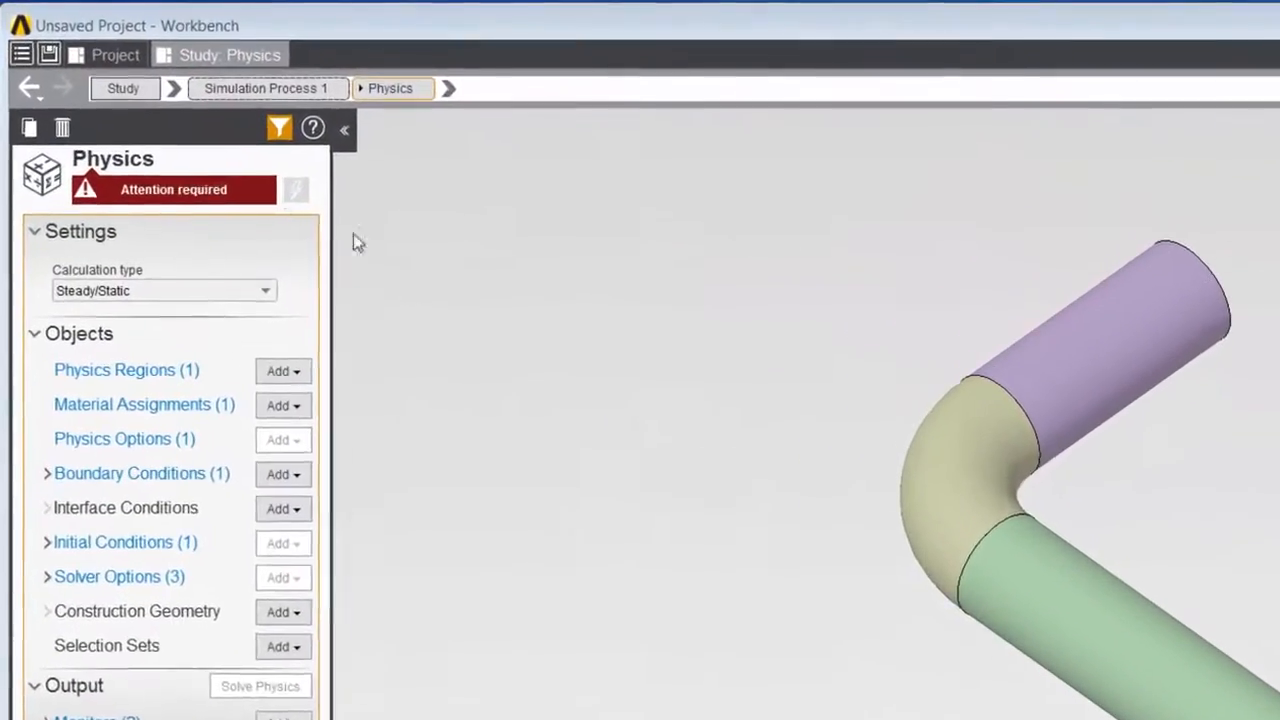
Step: Review the navigation history and step back and forward through the visited Physics pages
click(42, 120)
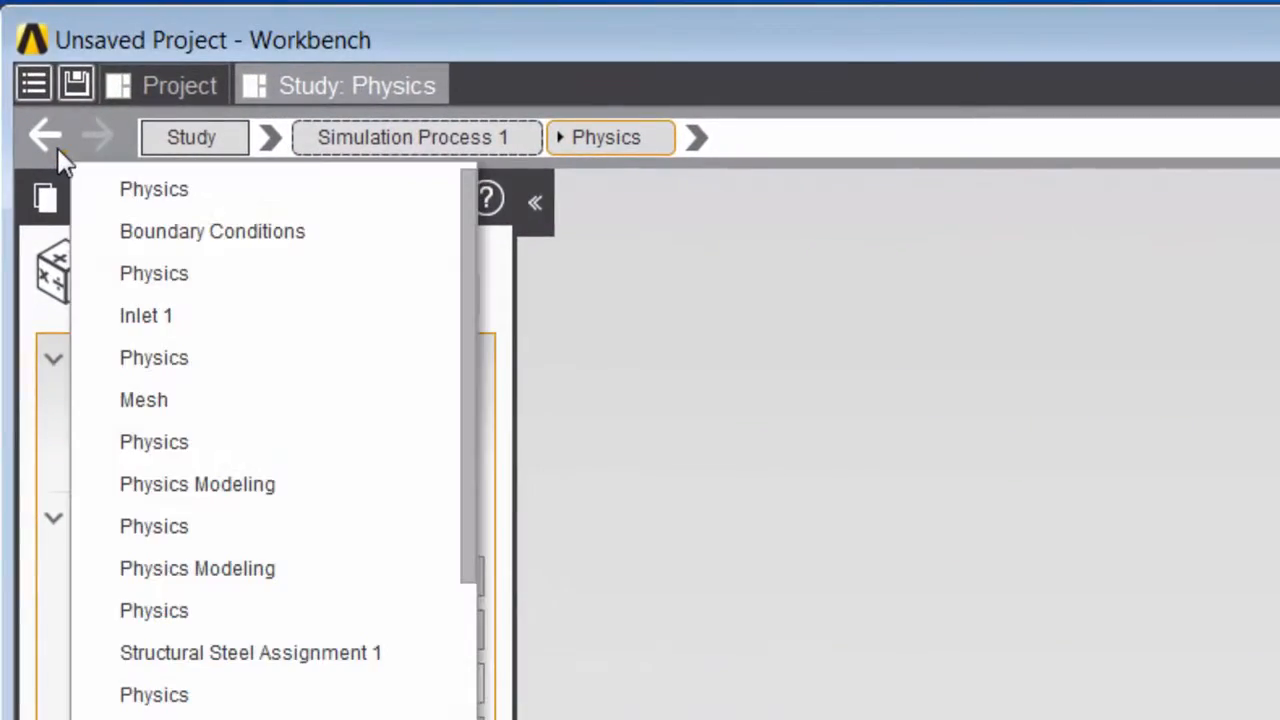
click(48, 128)
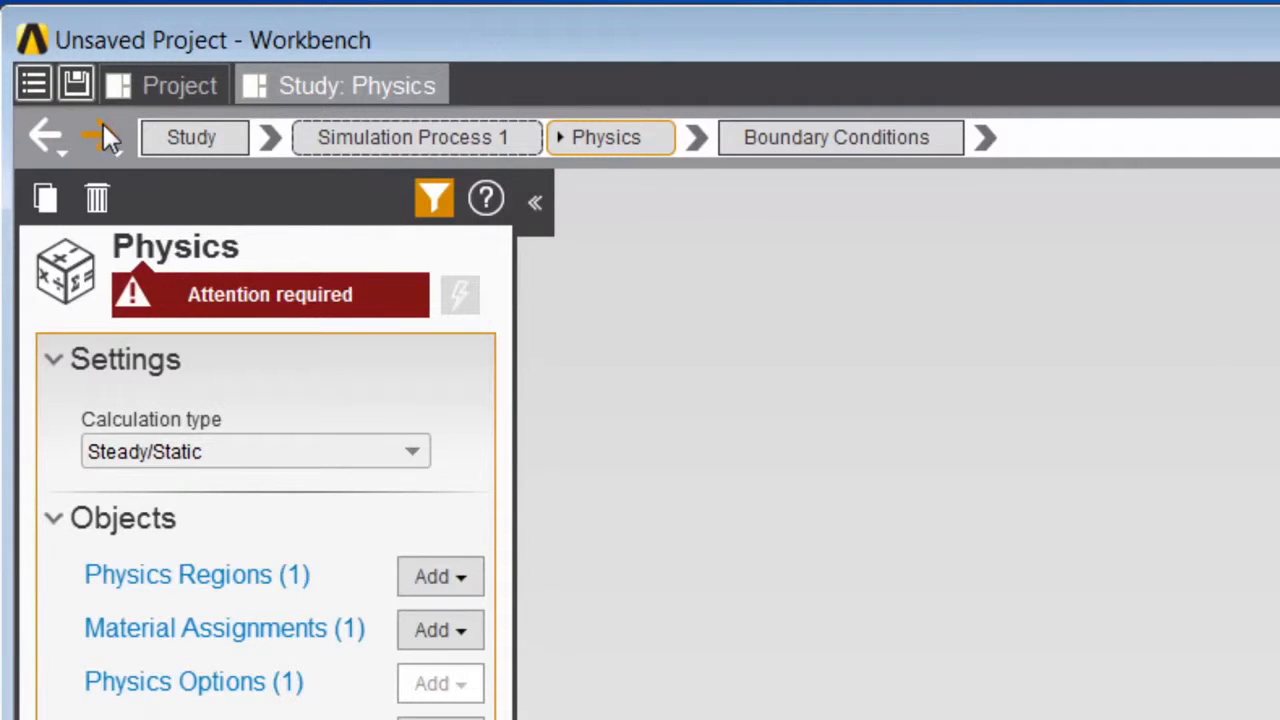
click(102, 126)
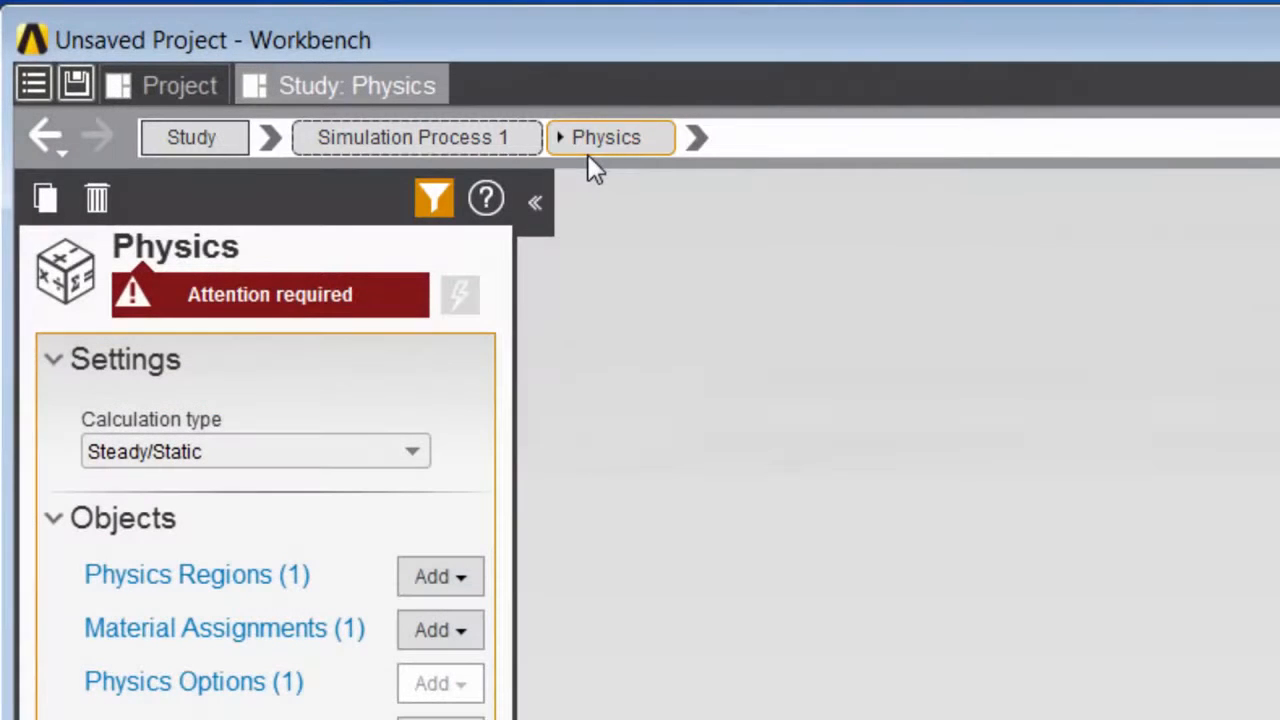
Step: List the categories and object types beneath Physics in the navigation path, and expand its Boundary Conditions
click(694, 140)
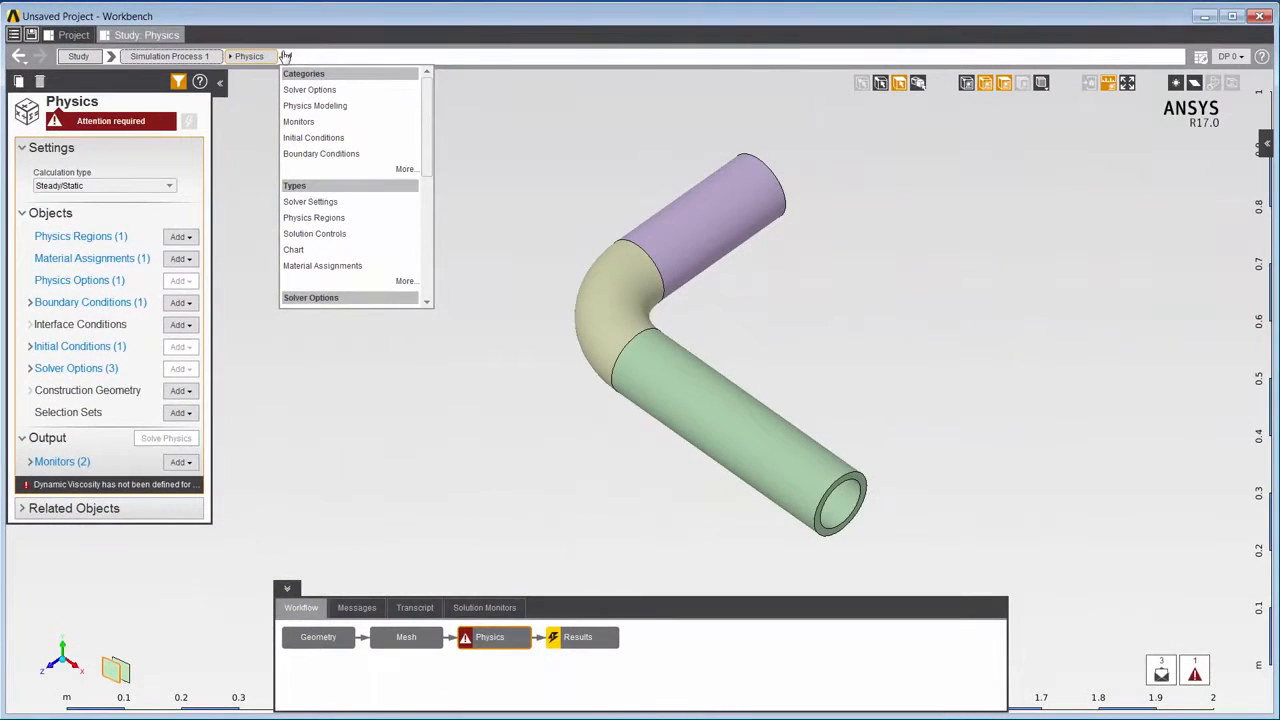
click(697, 137)
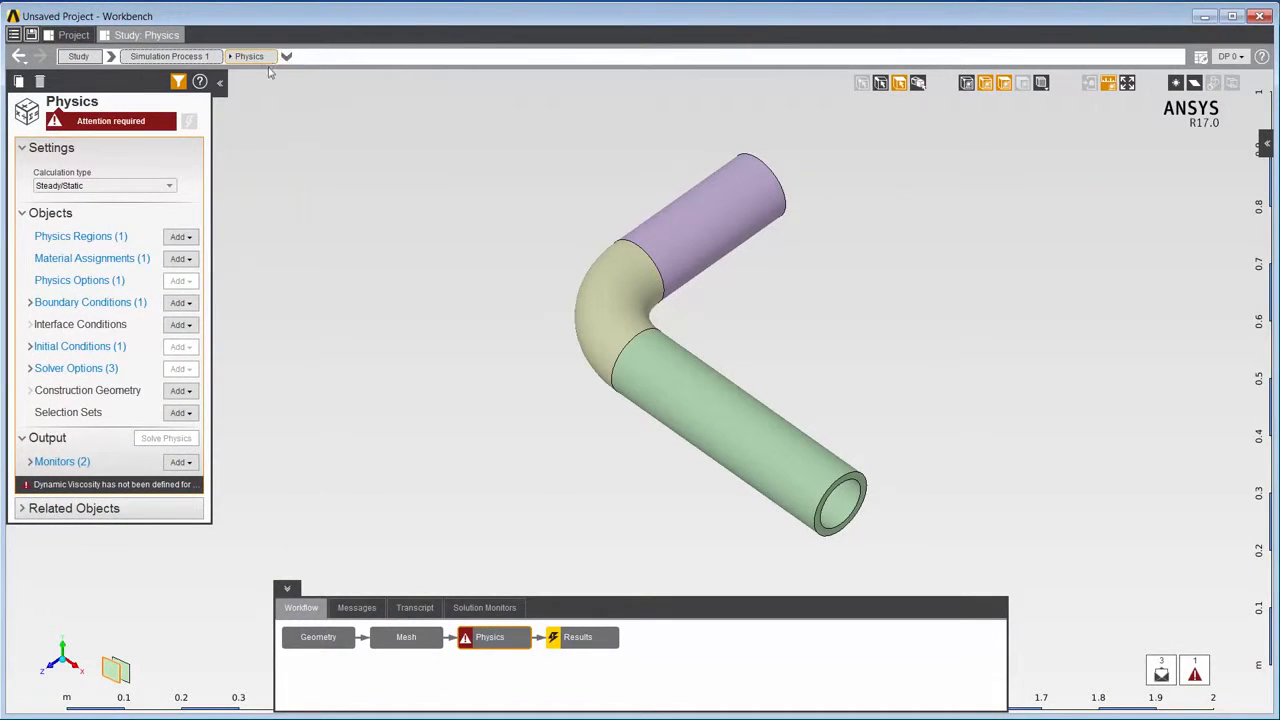
click(30, 303)
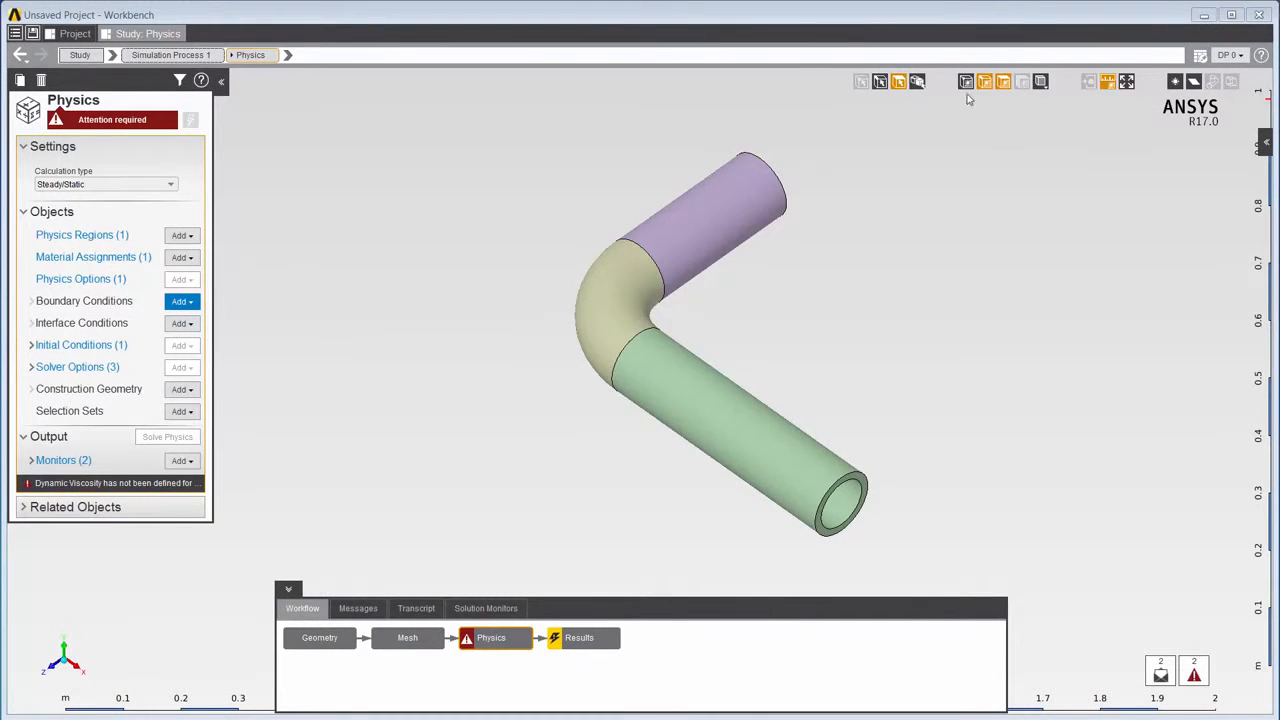
Step: Select the long pipe's outer face, clear it, and select the ring-shaped end face using face selection
click(739, 425)
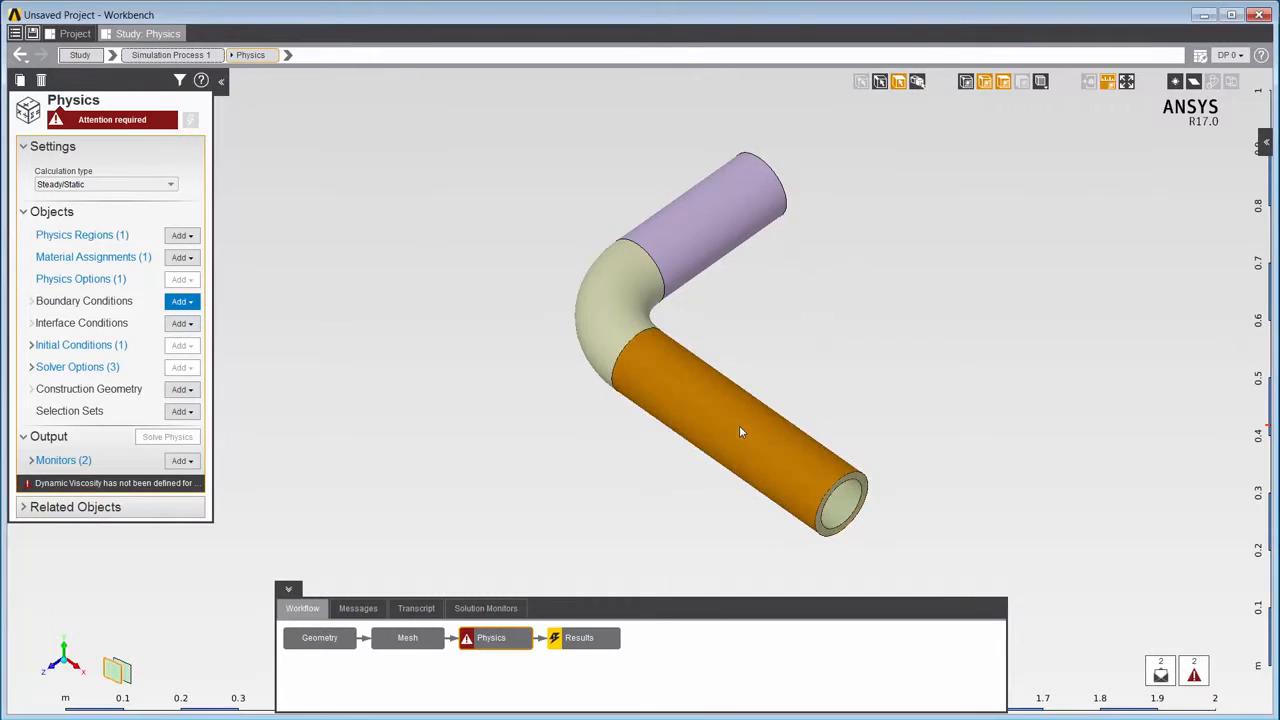
click(906, 112)
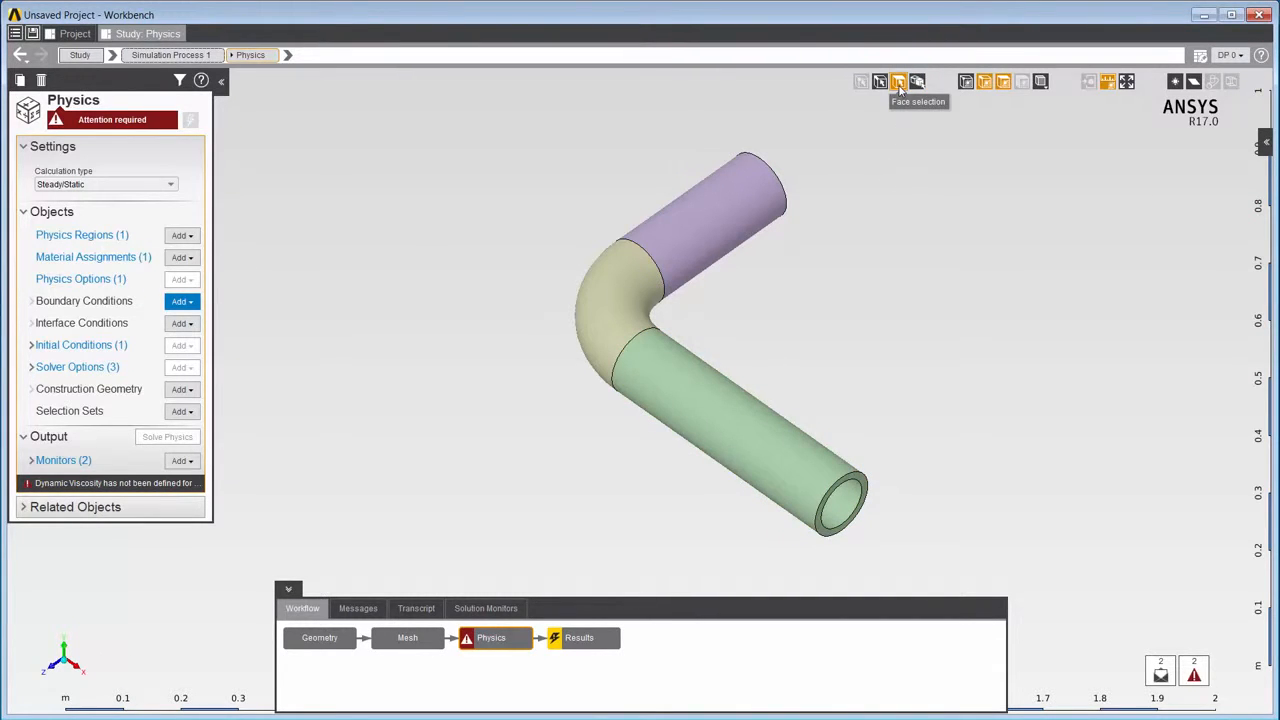
click(899, 84)
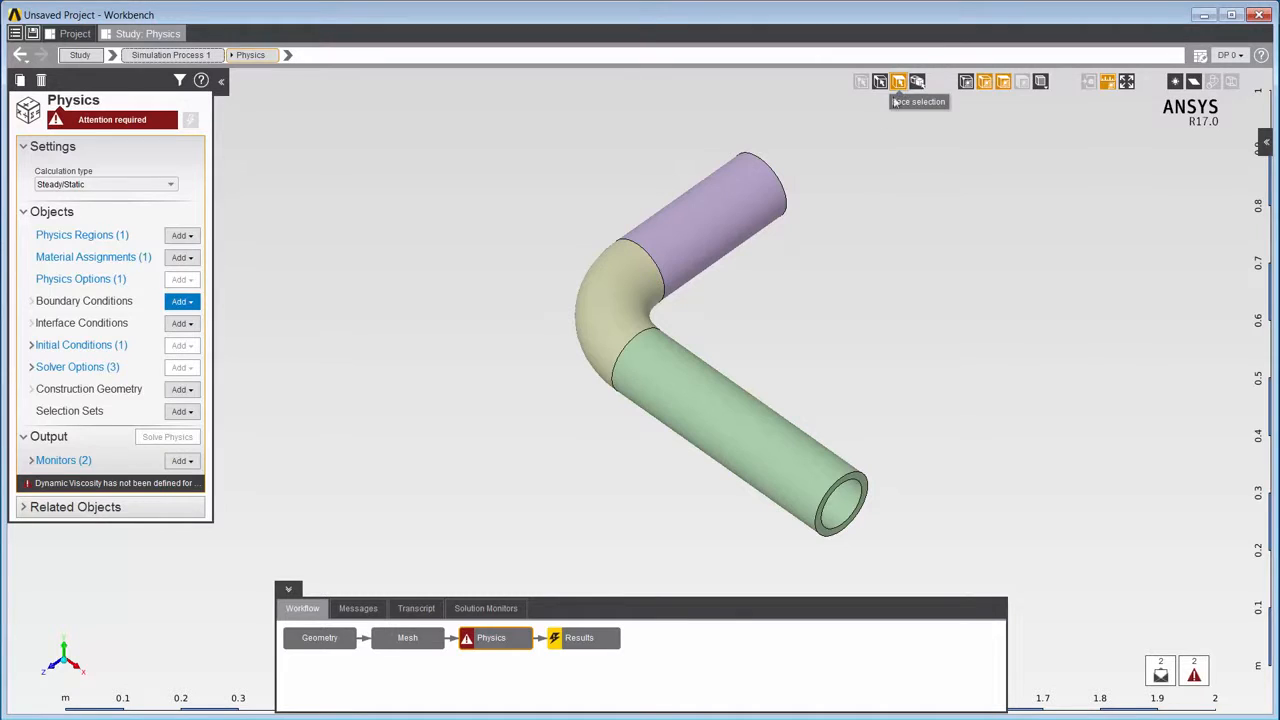
click(862, 484)
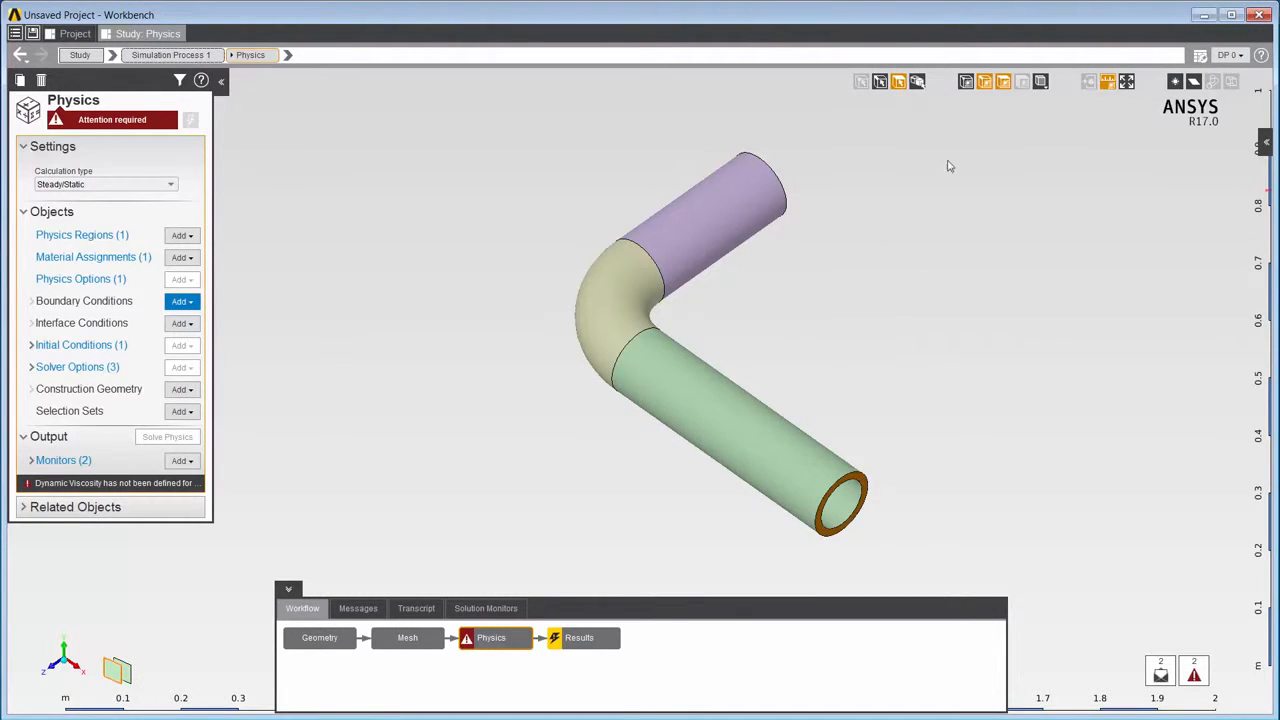
Step: Toggle the display of the model's edges and faces off and back on
click(985, 82)
click(986, 89)
click(1003, 82)
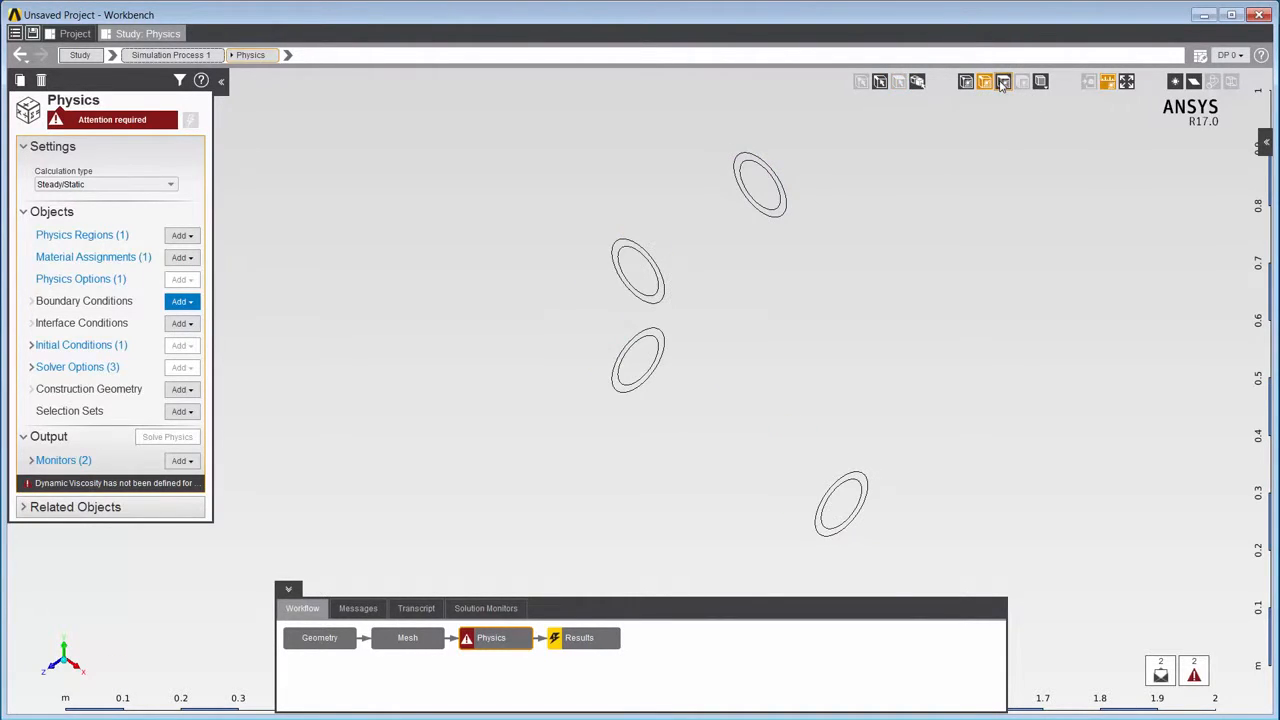
click(1003, 82)
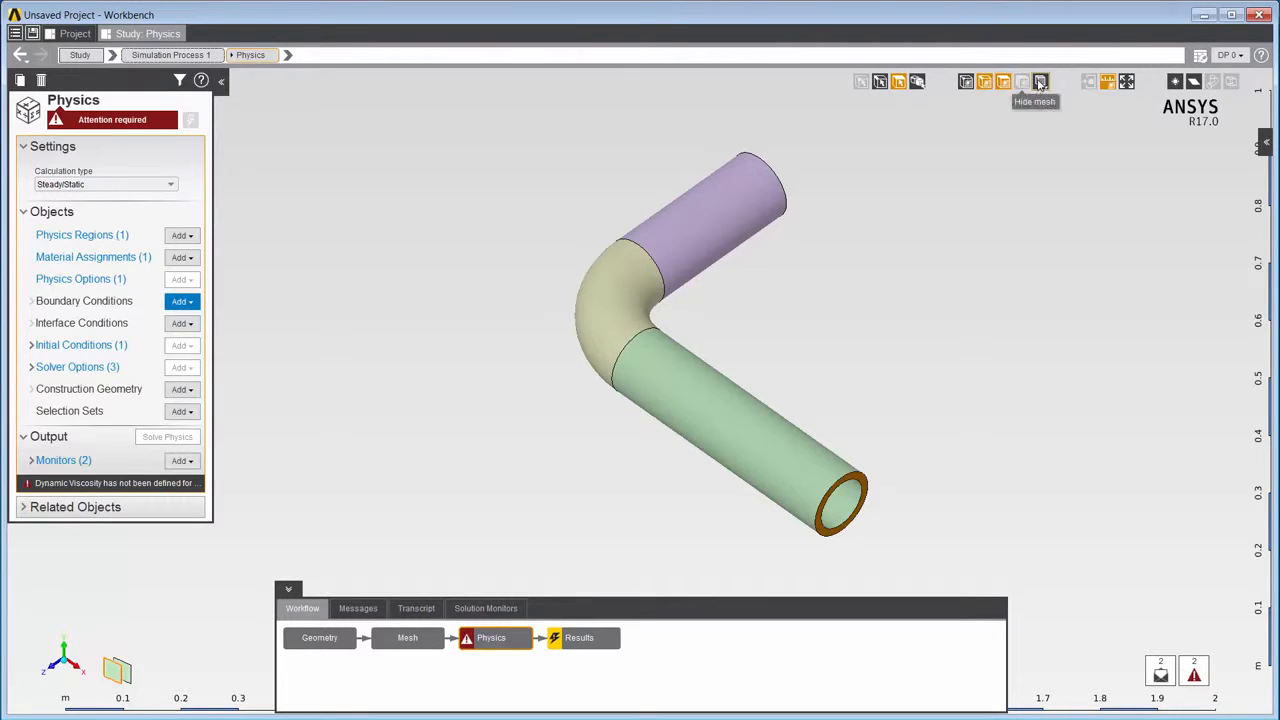
Step: Preview the pipe in the transparent display style and in the realistic metallic style
click(1040, 82)
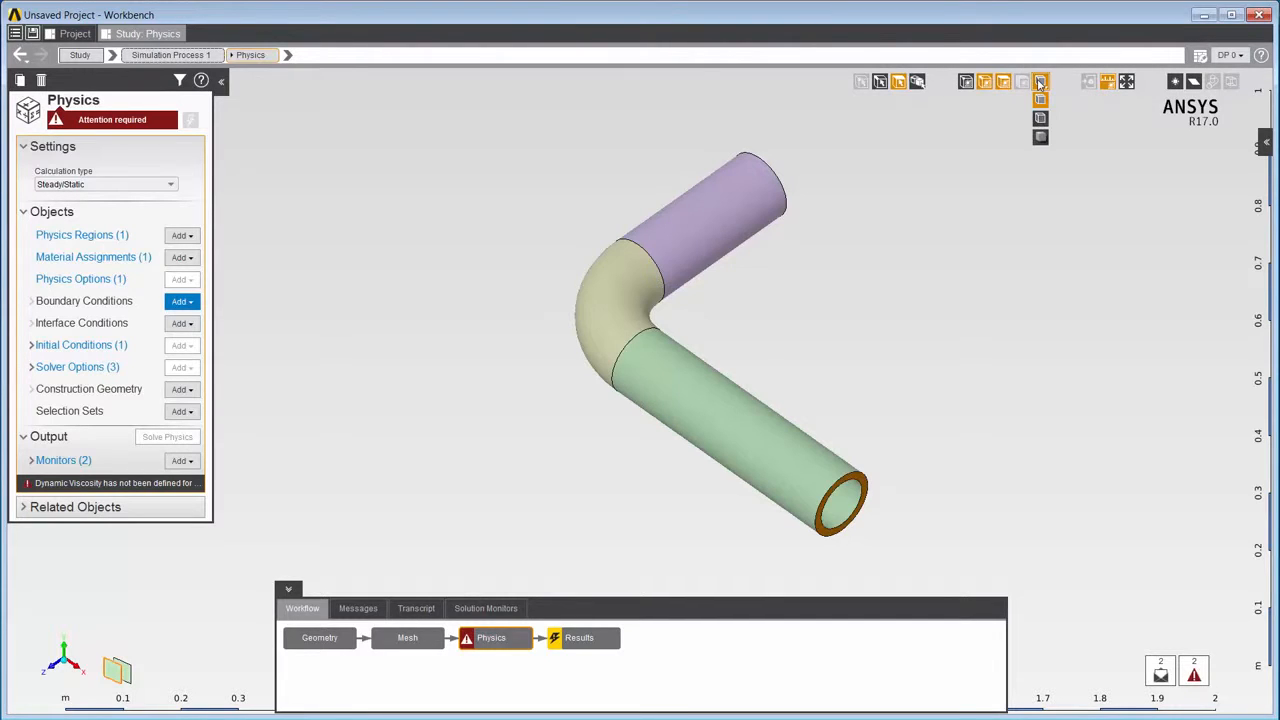
click(1040, 136)
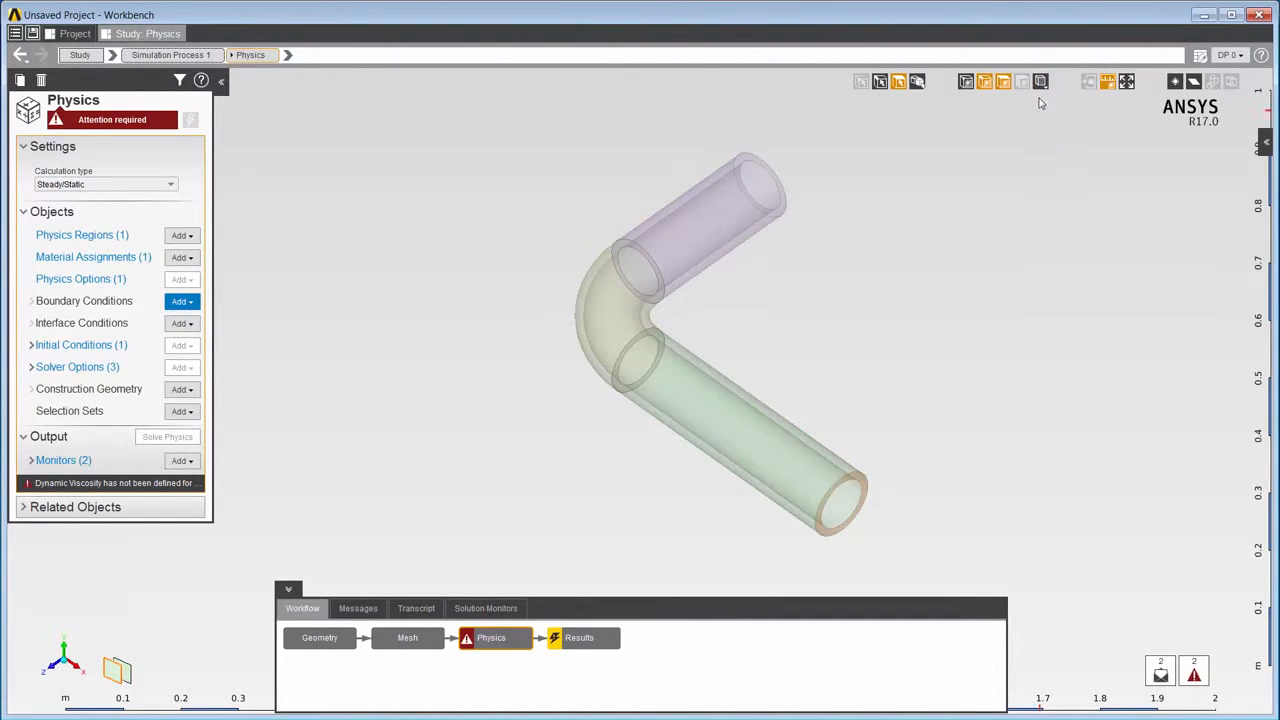
click(1040, 82)
click(1042, 143)
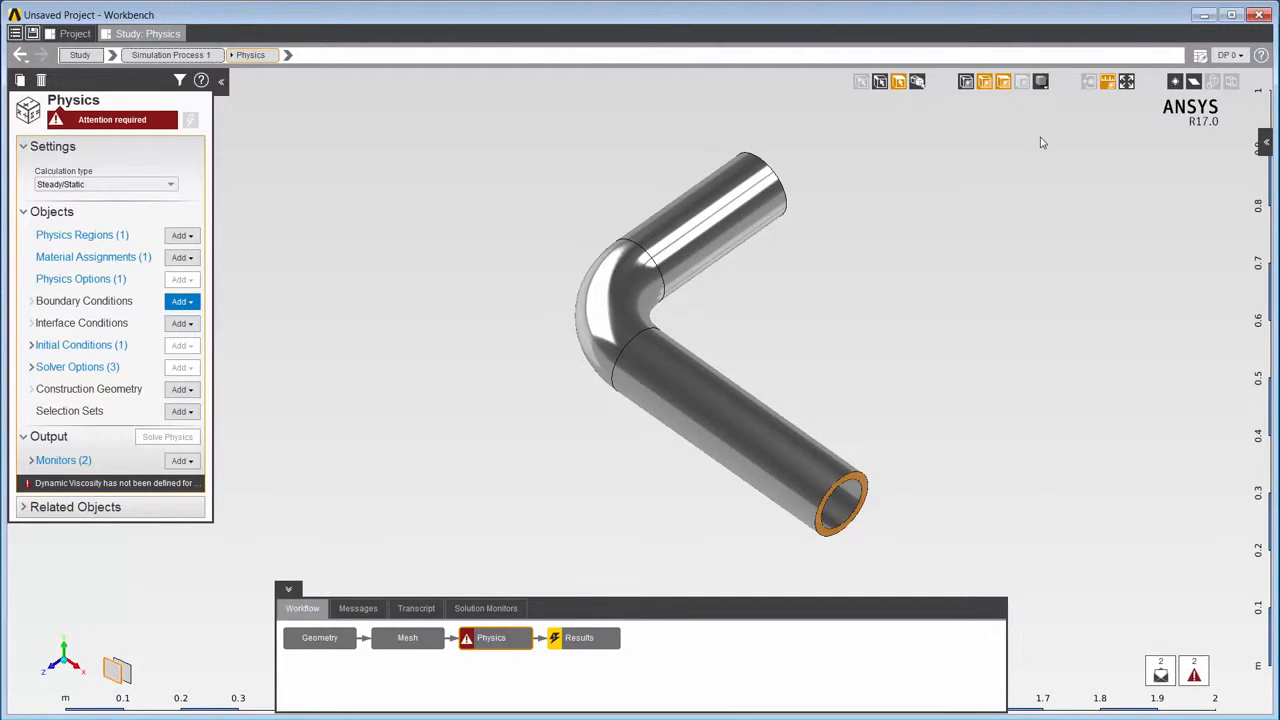
Step: Select the long pipe section's outer face, cycle through the faces behind it with the topology selector, and clear the selection
click(723, 403)
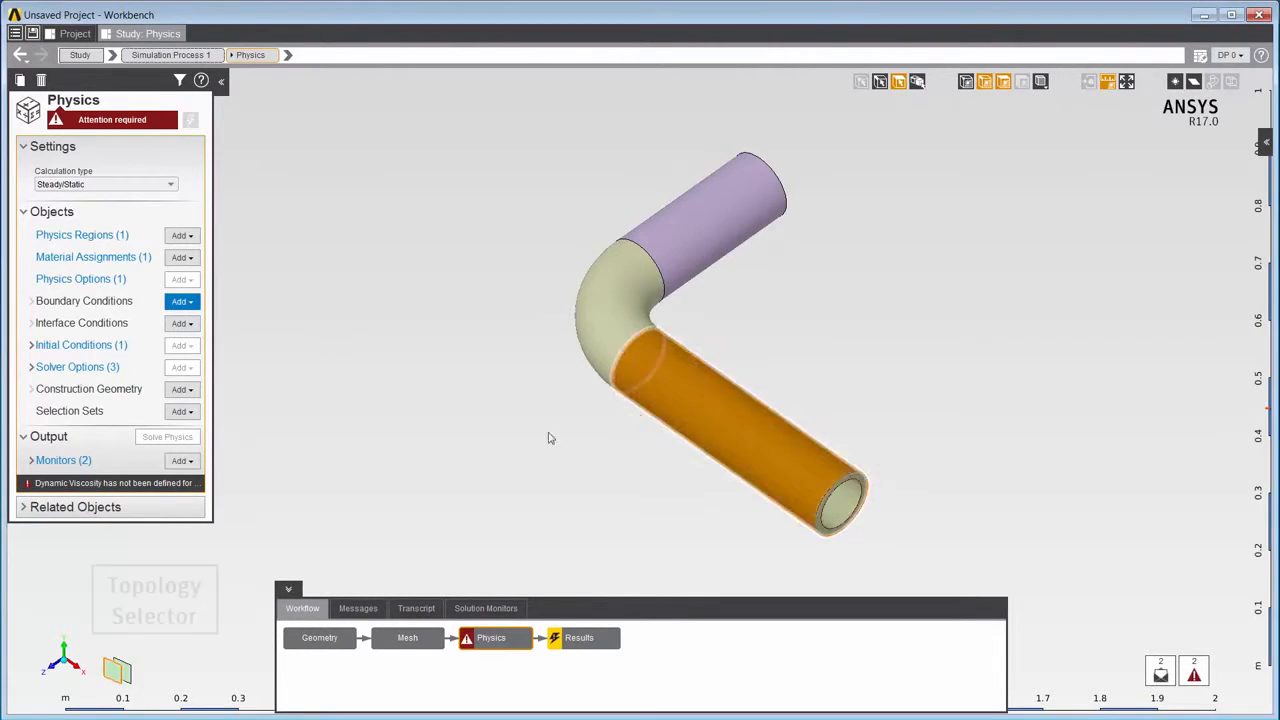
click(120, 670)
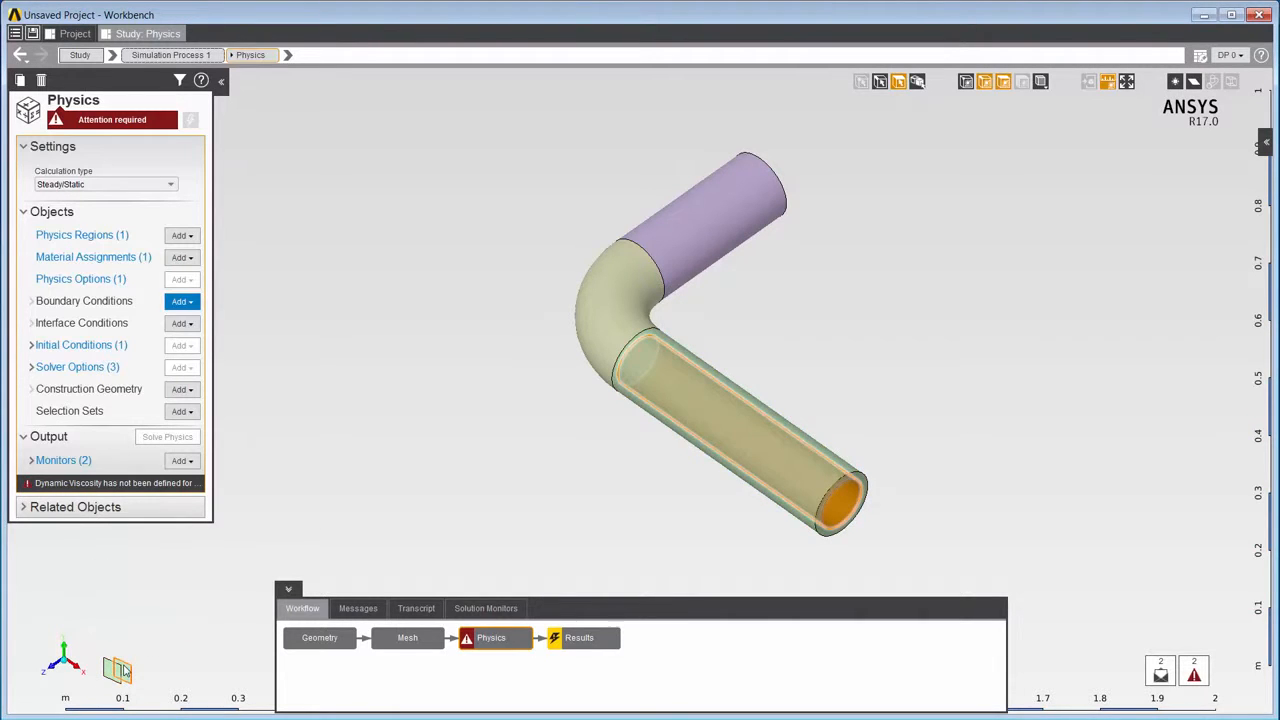
click(118, 670)
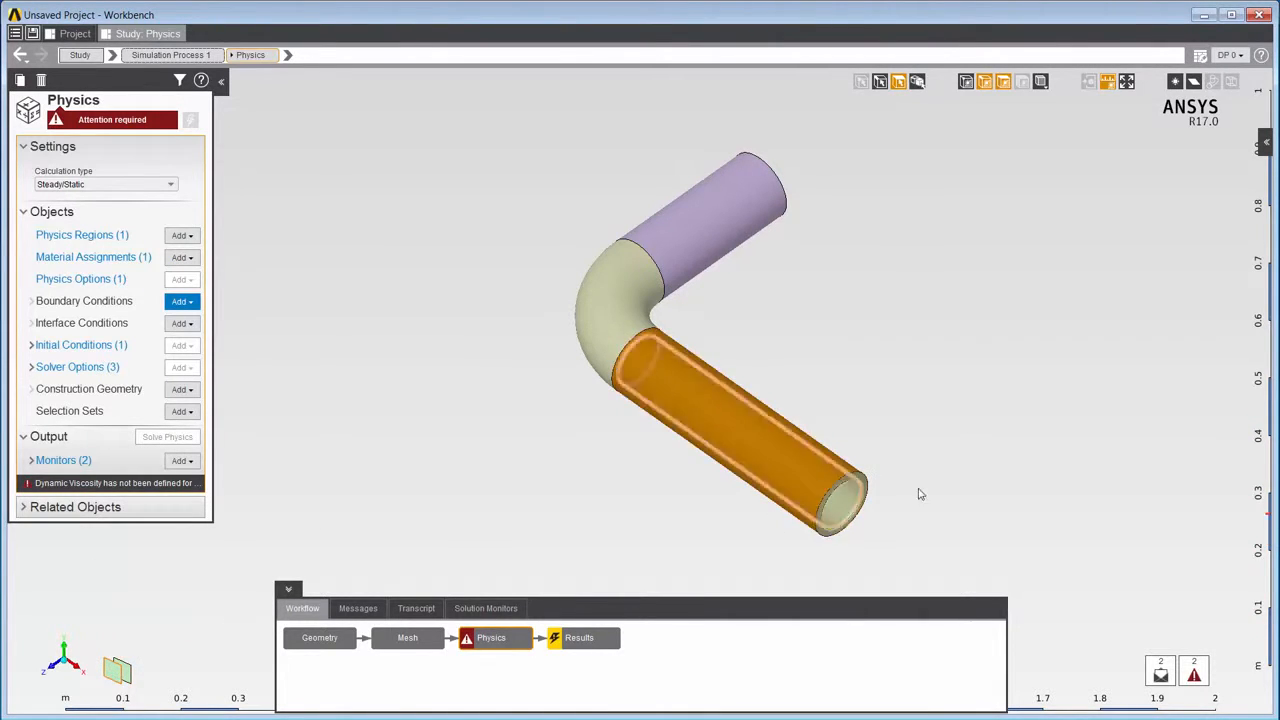
click(983, 470)
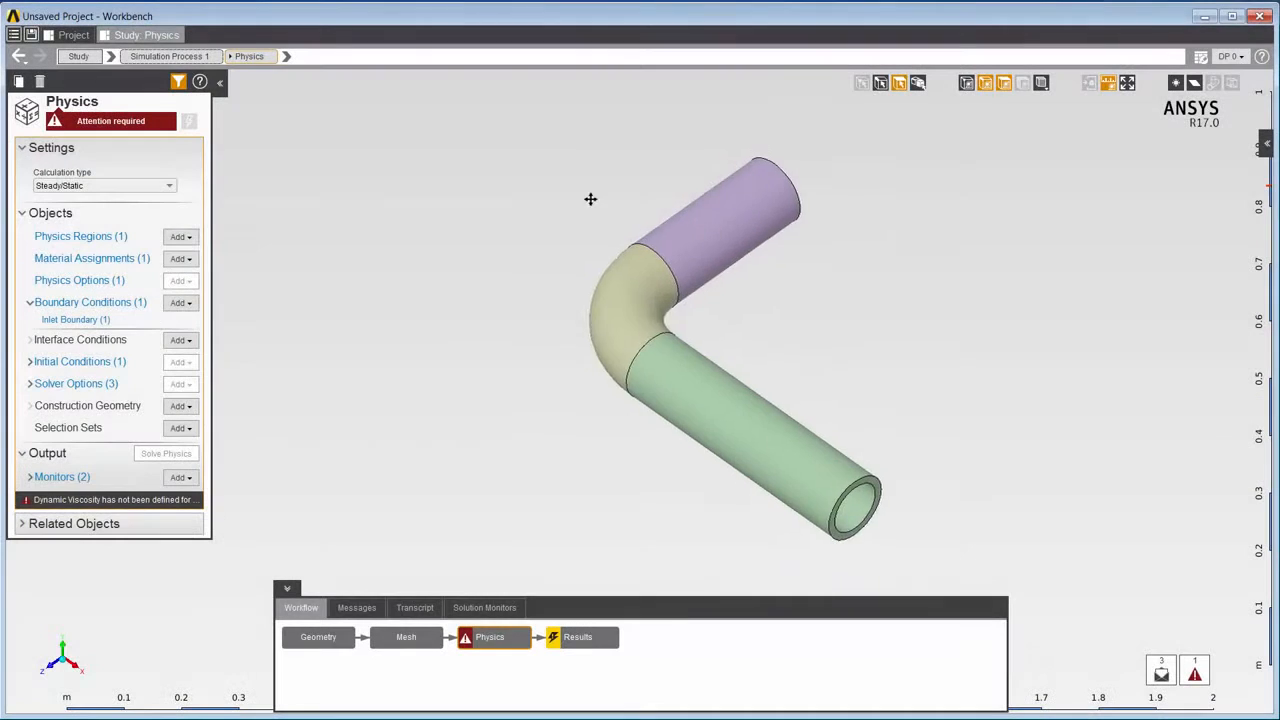
Step: Pan, zoom and re-center the view of the pipe, and box-select the whole pipe model
ctrl+right_drag(591, 197, 301, 174)
scroll(412, 200, up, 5)
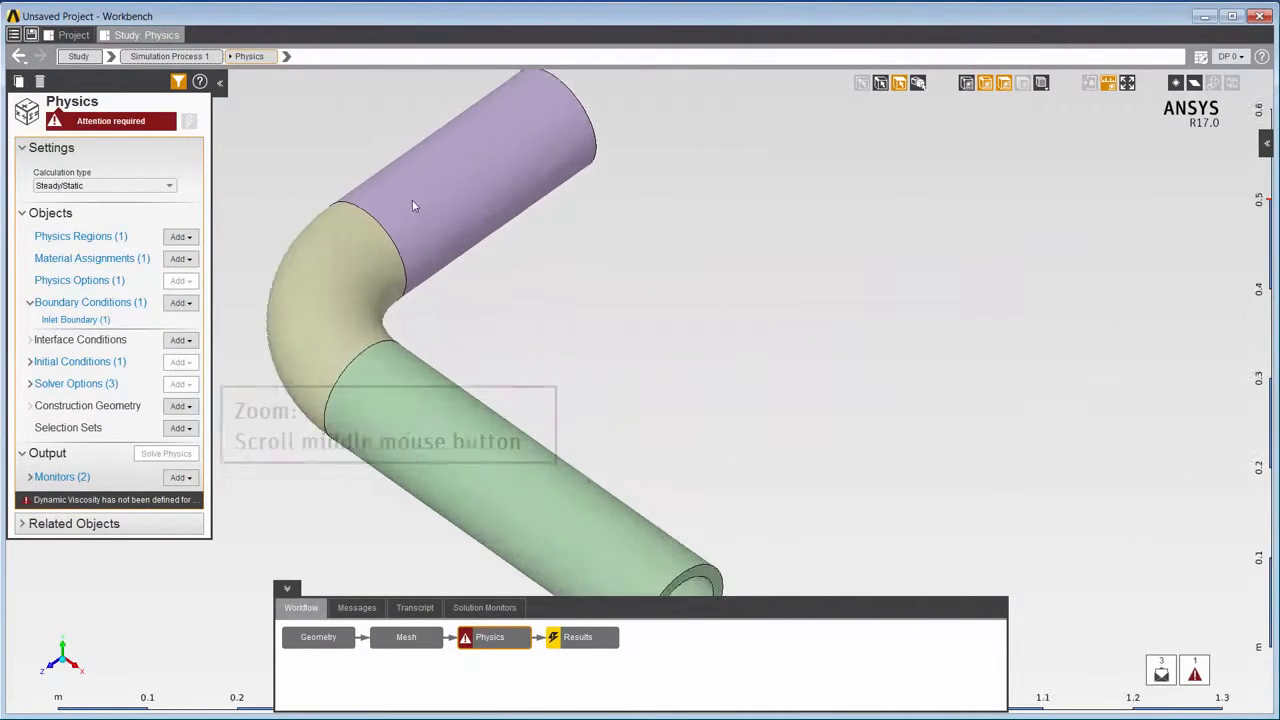
scroll(412, 200, down, 3)
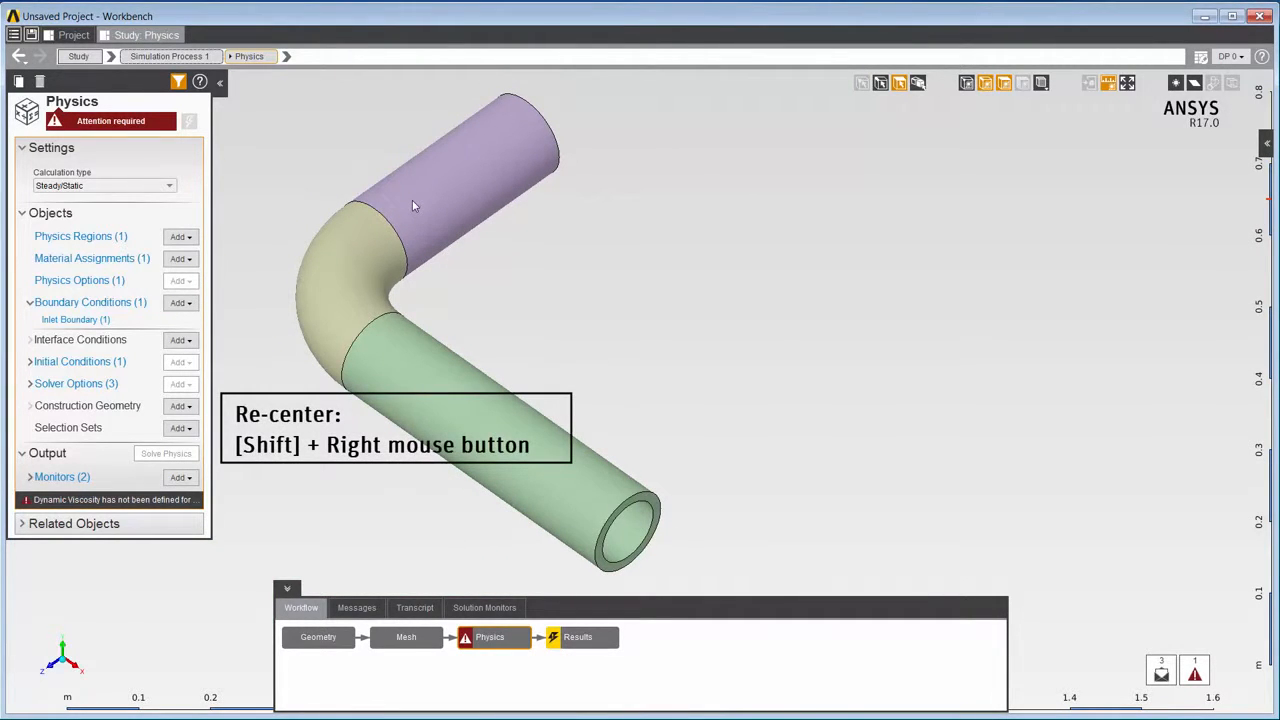
shift+right_click(412, 200)
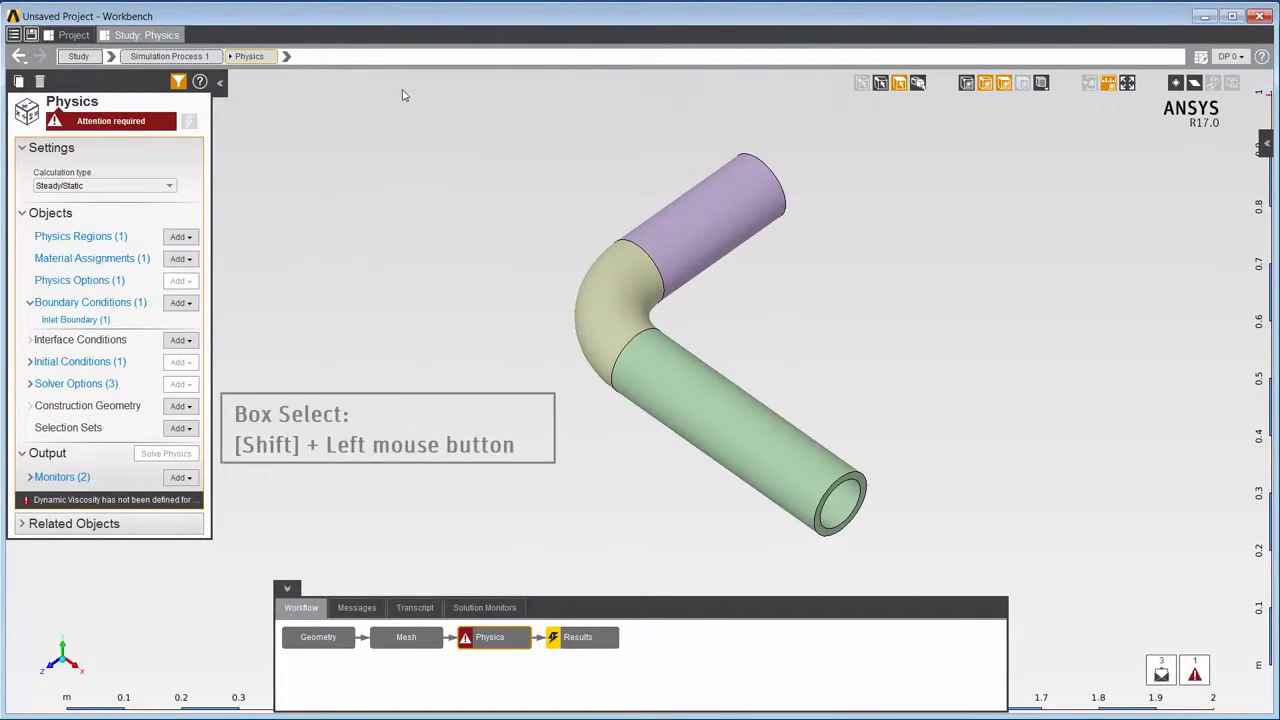
shift+drag(414, 108, 1028, 552)
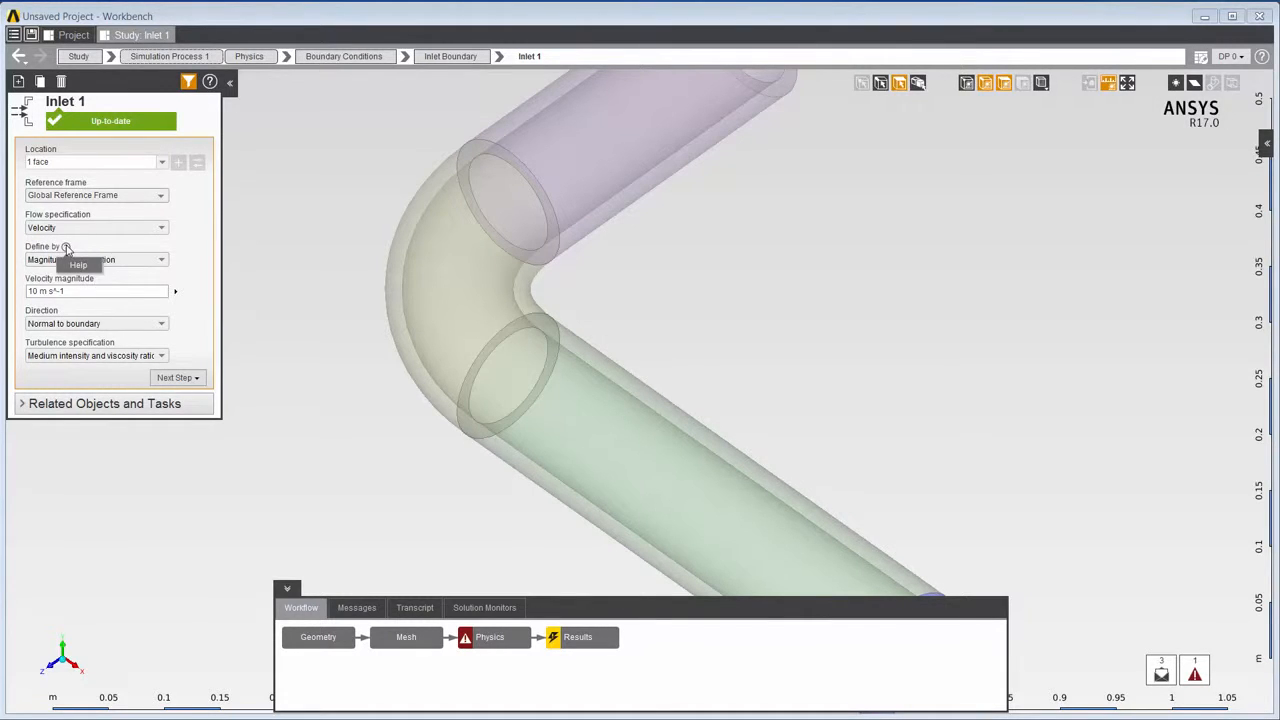
Step: View the help for Inlet 1's Define by setting and open the related help topic Specifying Velocity Inlets
mouse_move(66, 248)
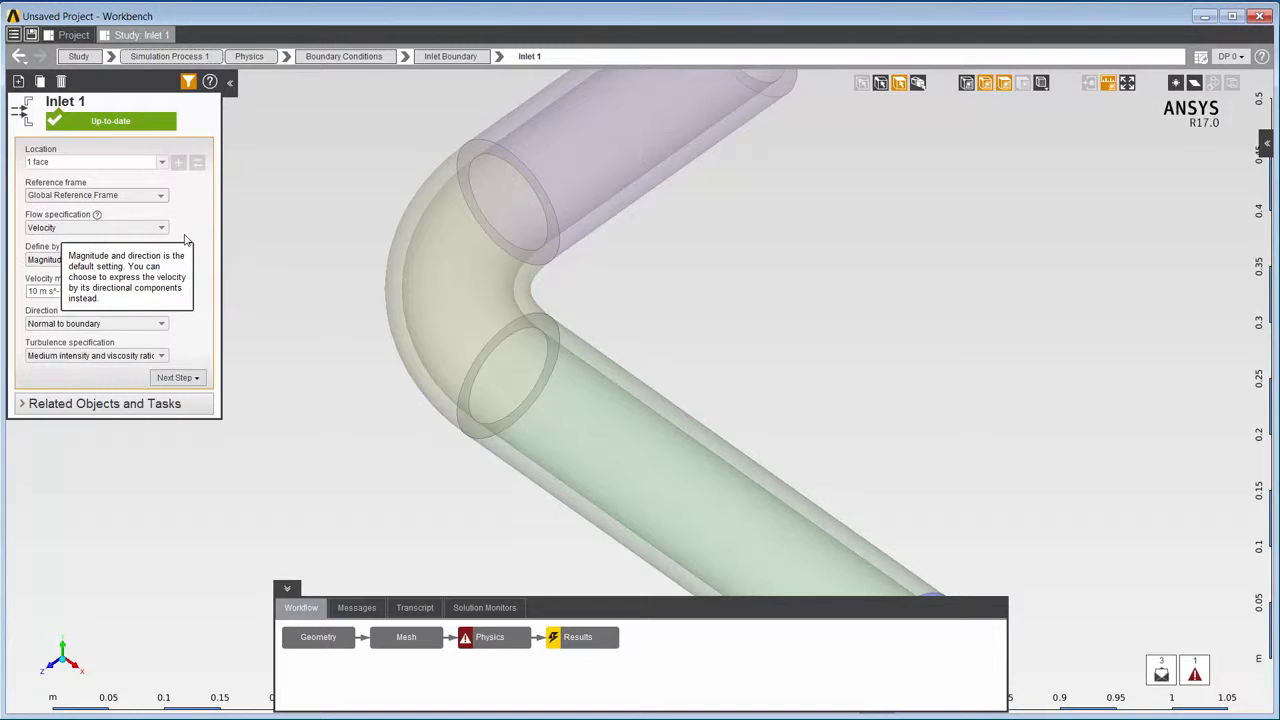
click(209, 82)
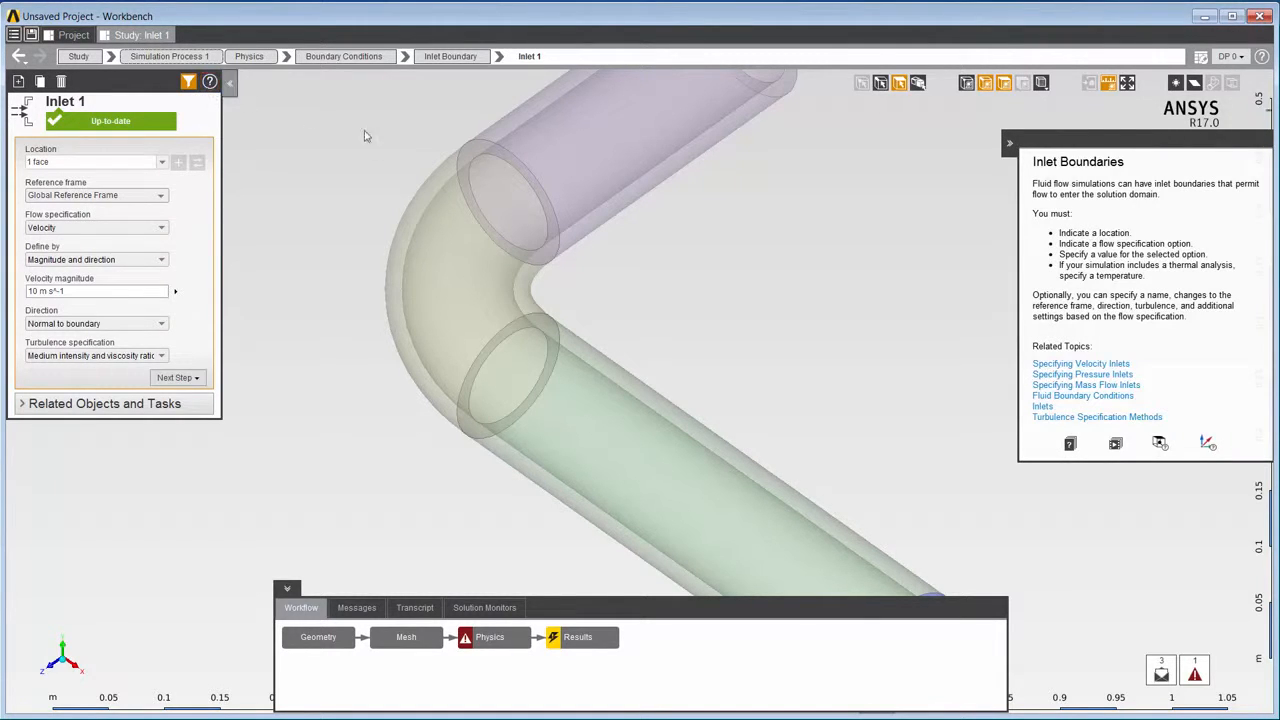
click(1064, 366)
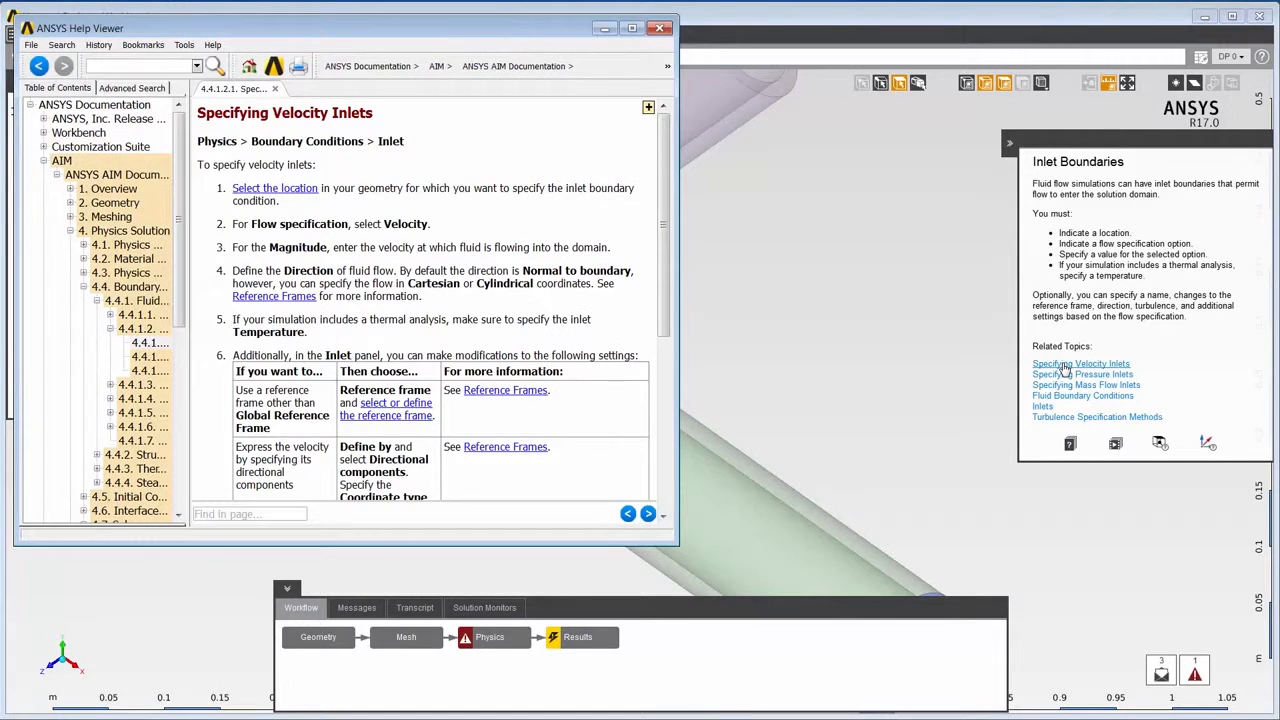